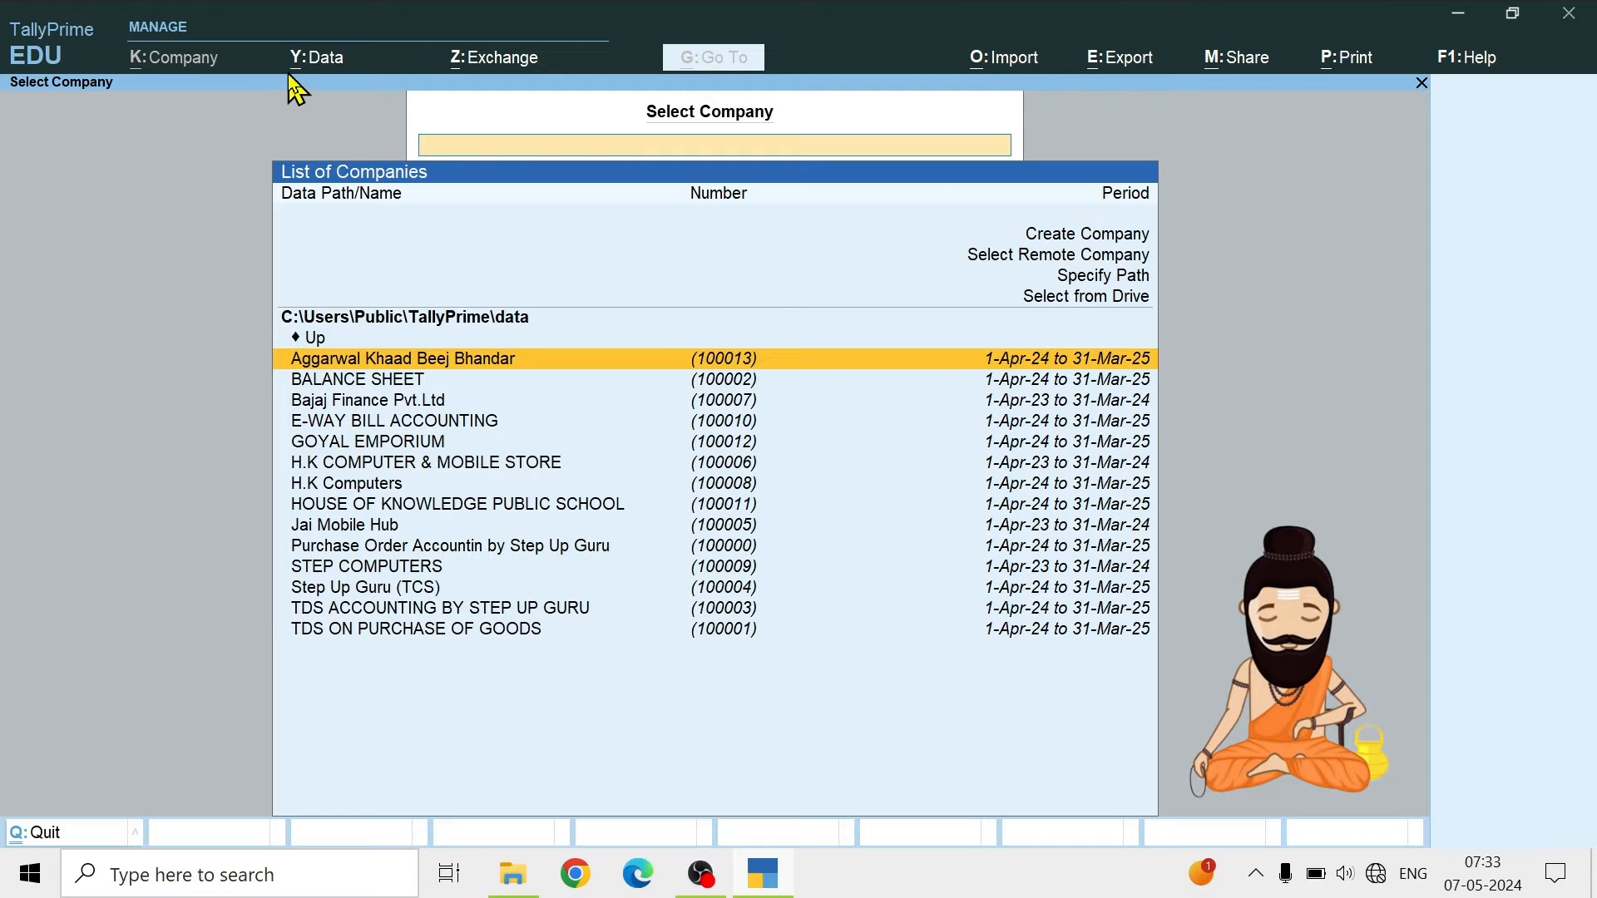
Step: Start a data backup and add every company from Aggarwal Khaad Beej Bhandar through TDS ON PURCHASE OF GOODS to the backup list
key(alt+y)
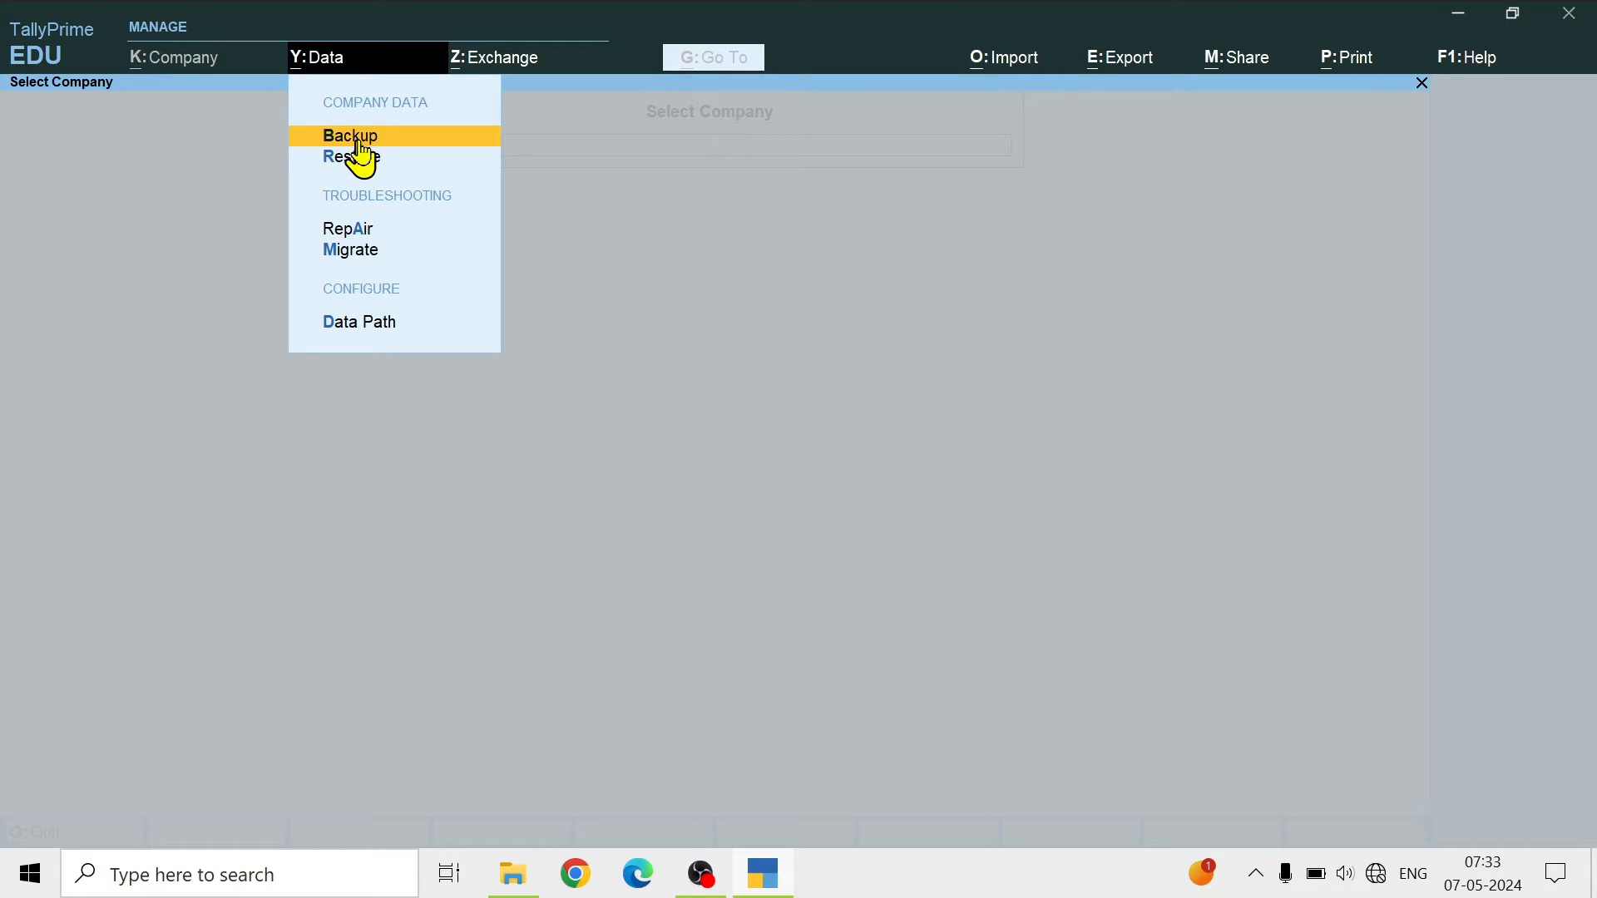
key(Return)
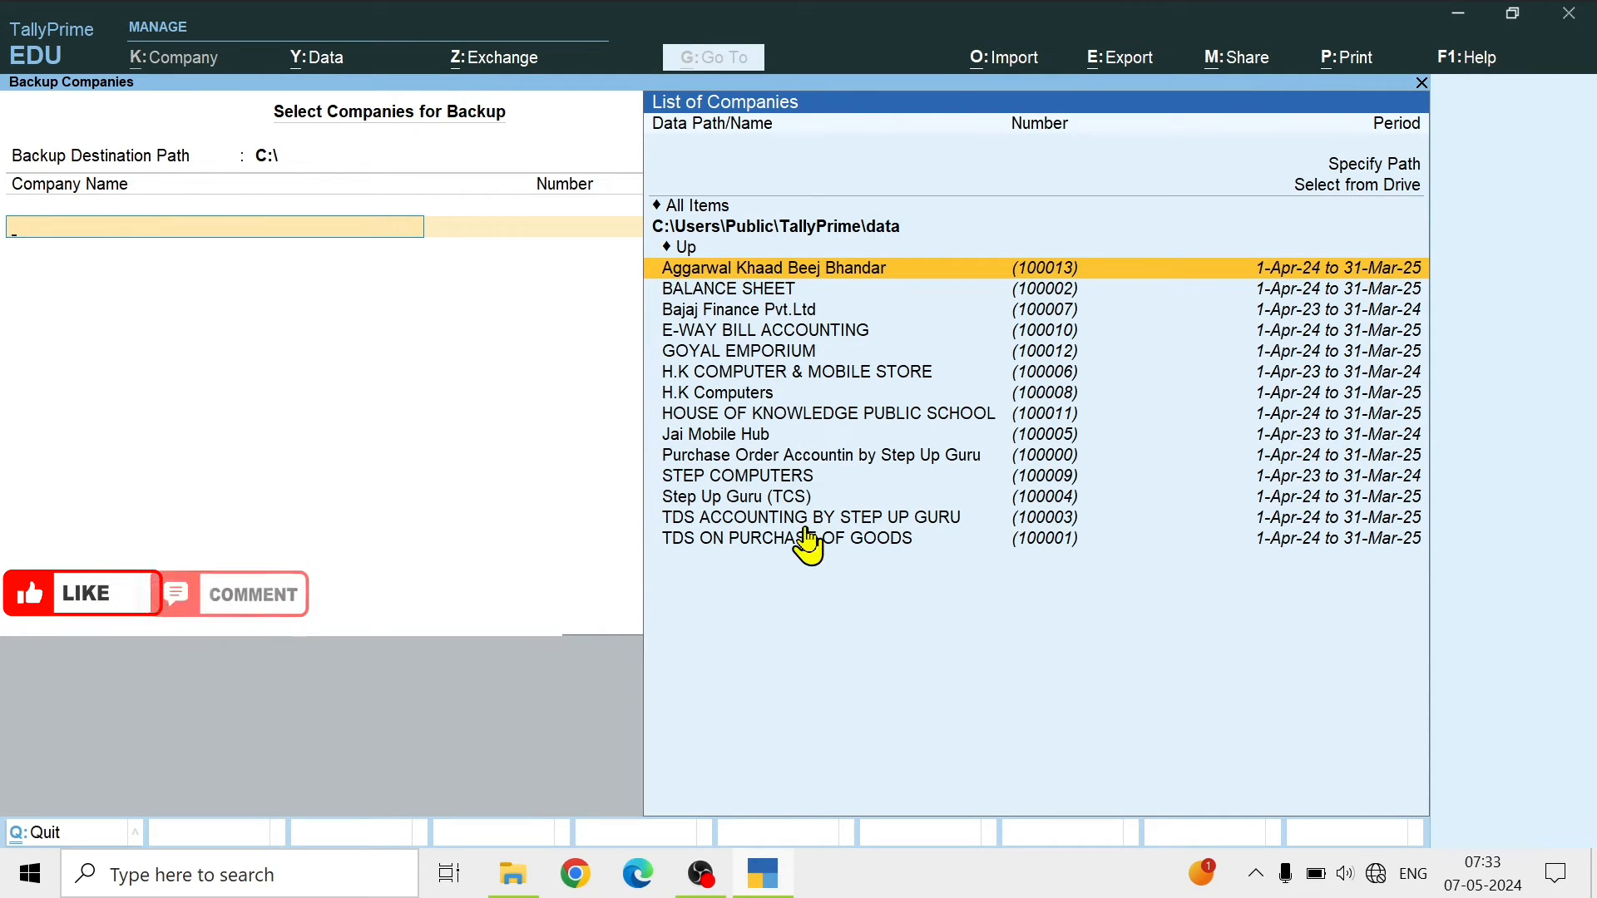
key(Return)
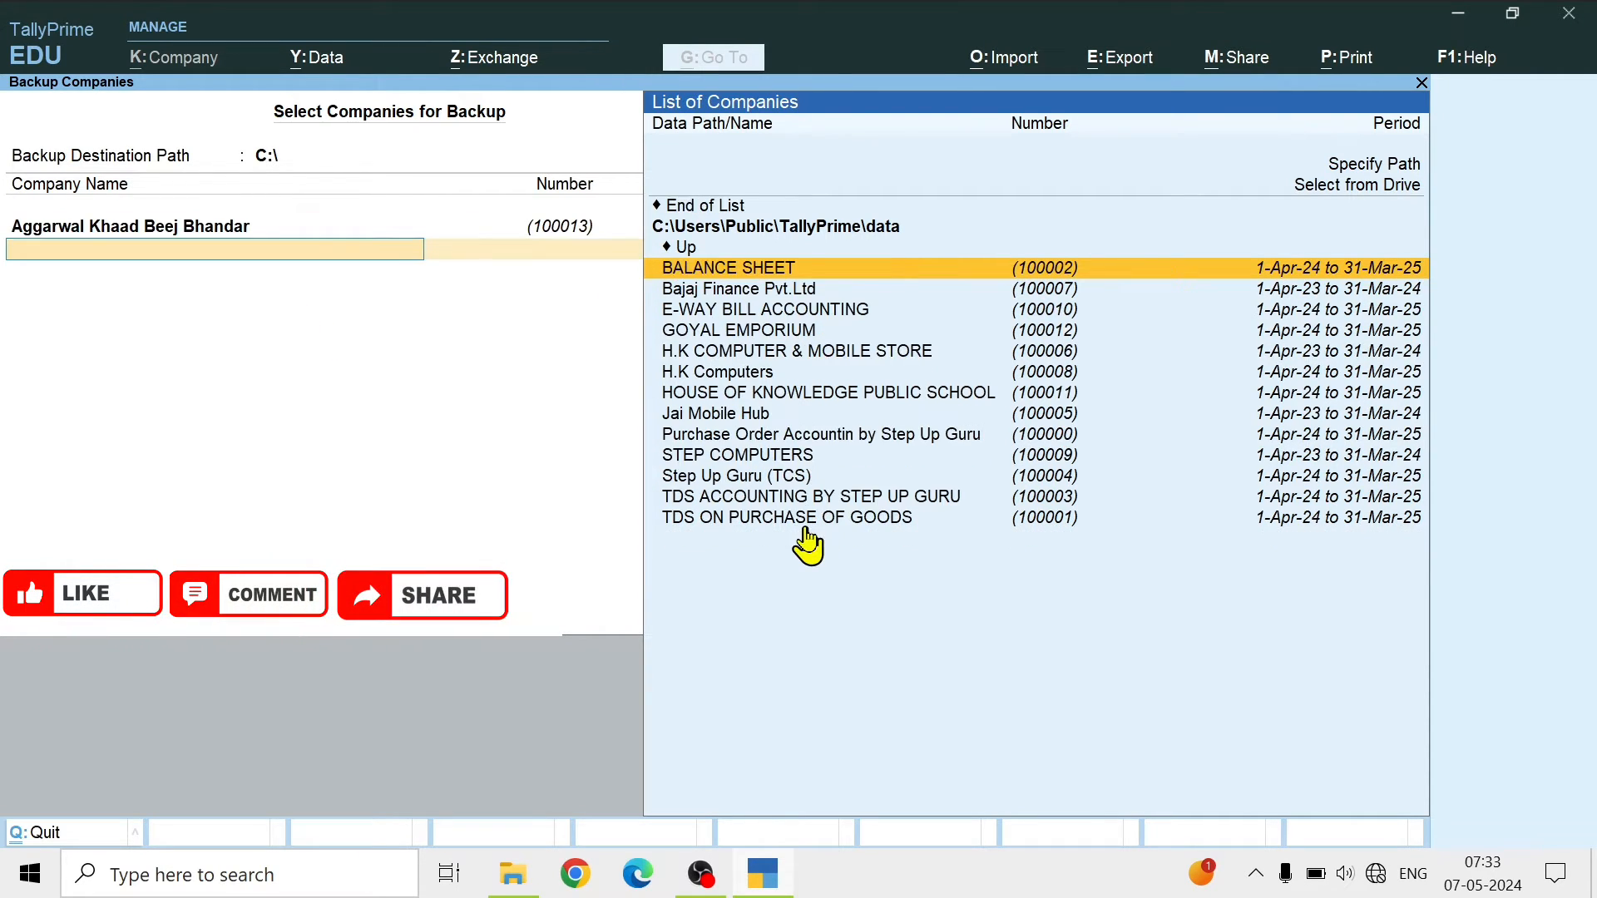
key(Return)
key(Return)
key(Return)
key(Return)
key(Return)
key(Return)
key(Return)
key(Return)
key(Return)
key(Return)
key(Return)
key(Return)
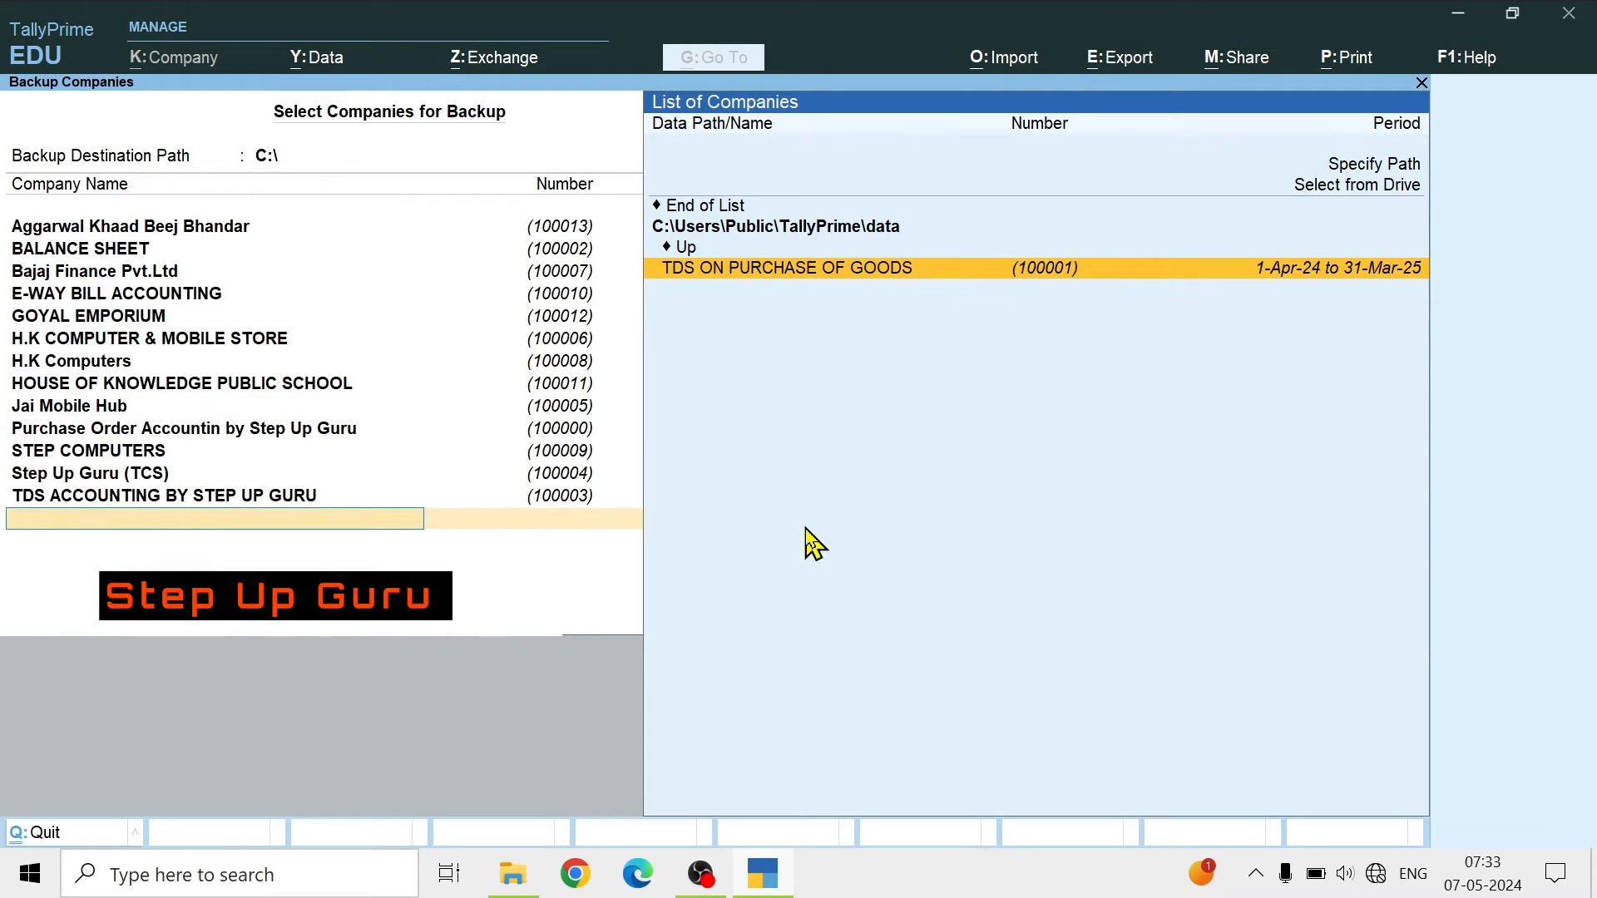
key(Return)
Step: Reopen the backup destination path, look through the available drives and choose to specify a custom path instead
click(291, 160)
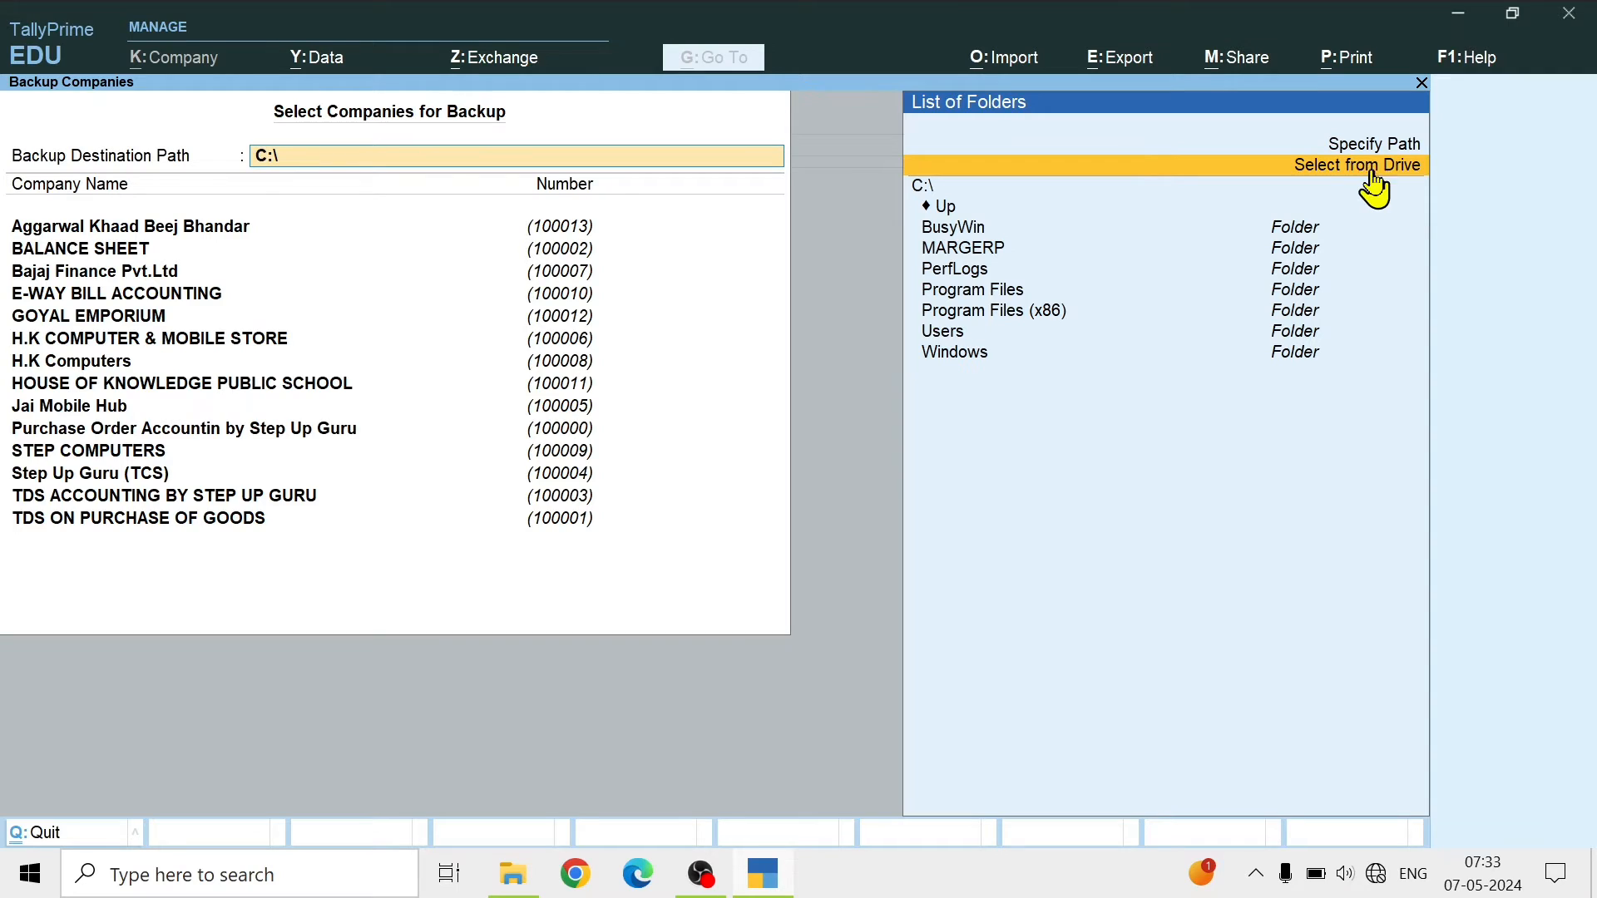
click(1331, 167)
key(Down)
key(Down)
key(Down)
key(Down)
key(Down)
key(Down)
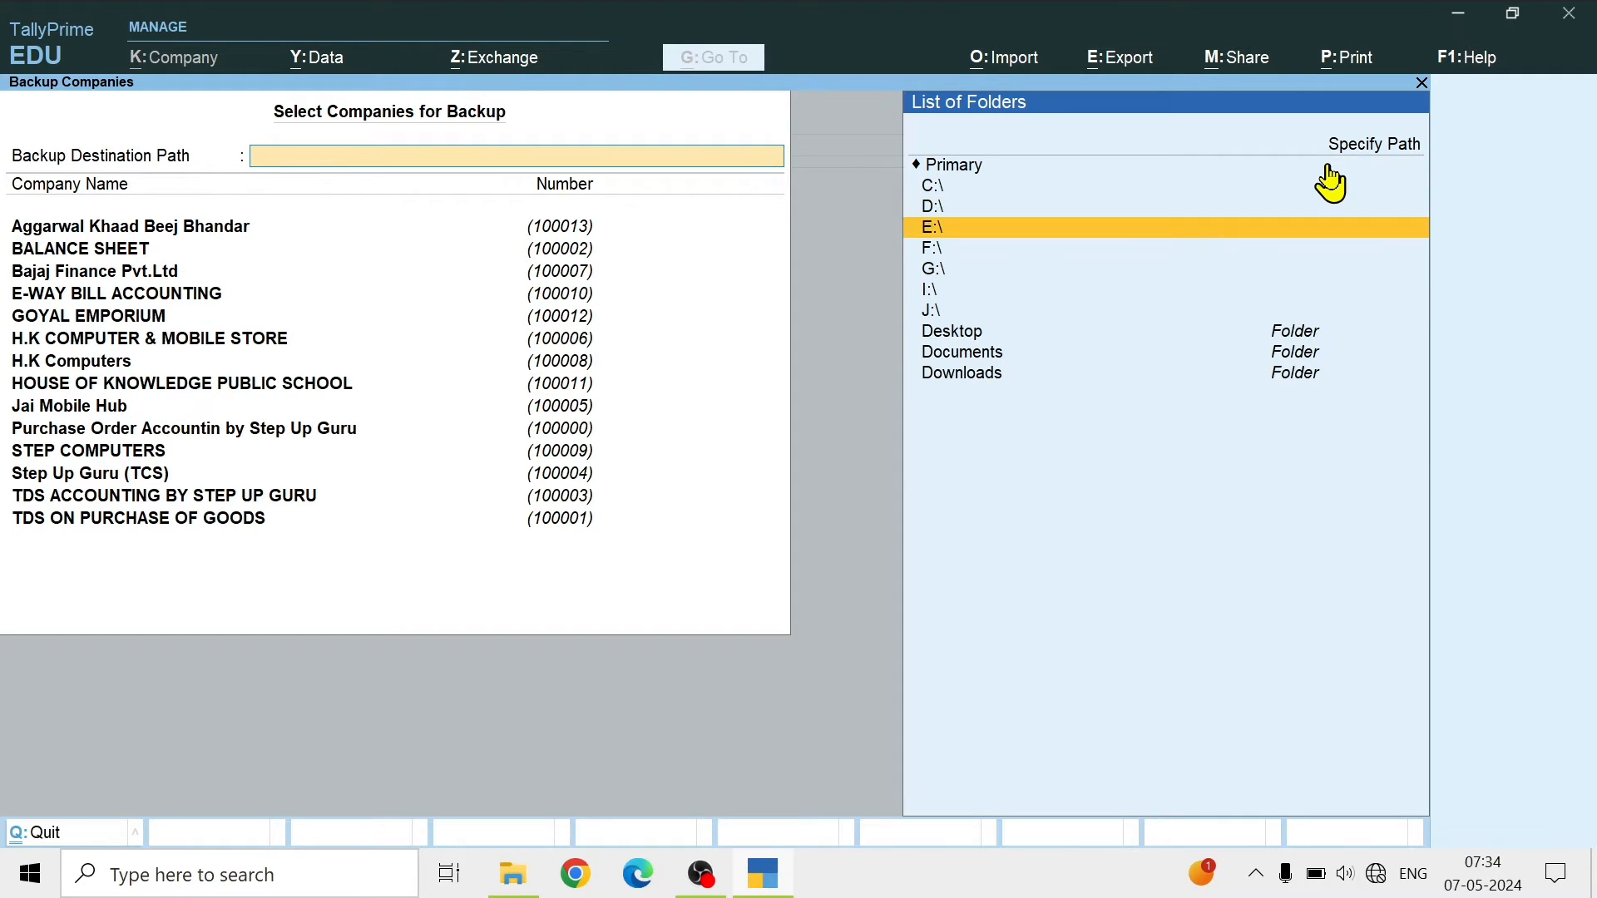
key(Up)
key(Up)
key(Up)
key(Up)
key(Up)
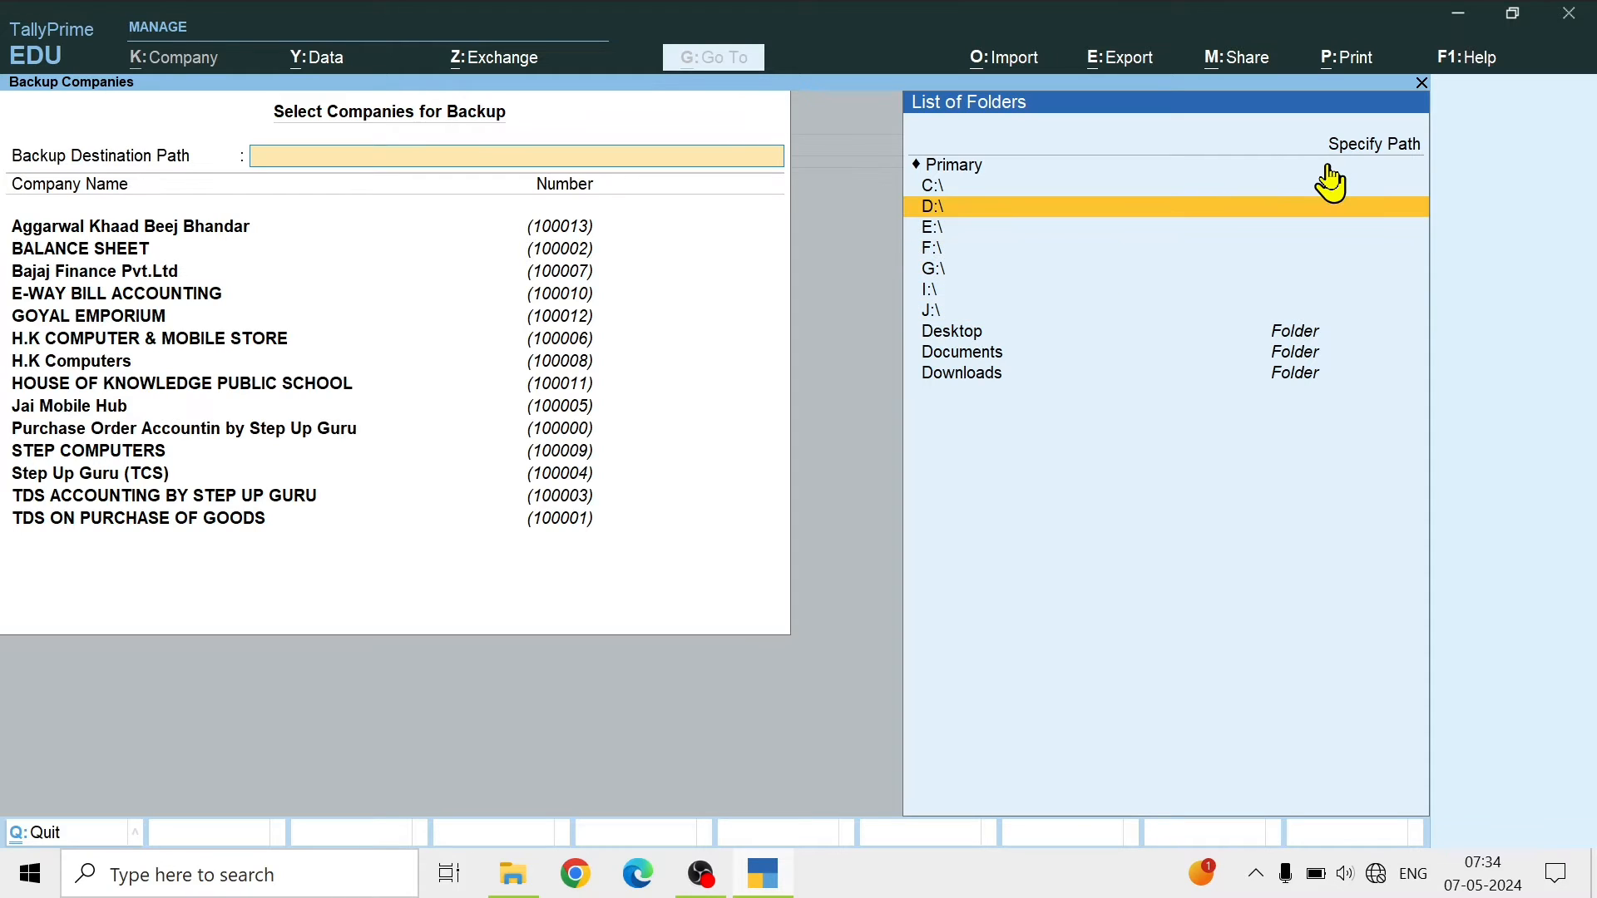
key(Down)
key(Down)
key(Down)
key(Down)
key(Down)
key(Up)
key(Up)
key(Up)
key(Up)
key(Up)
key(Down)
key(Down)
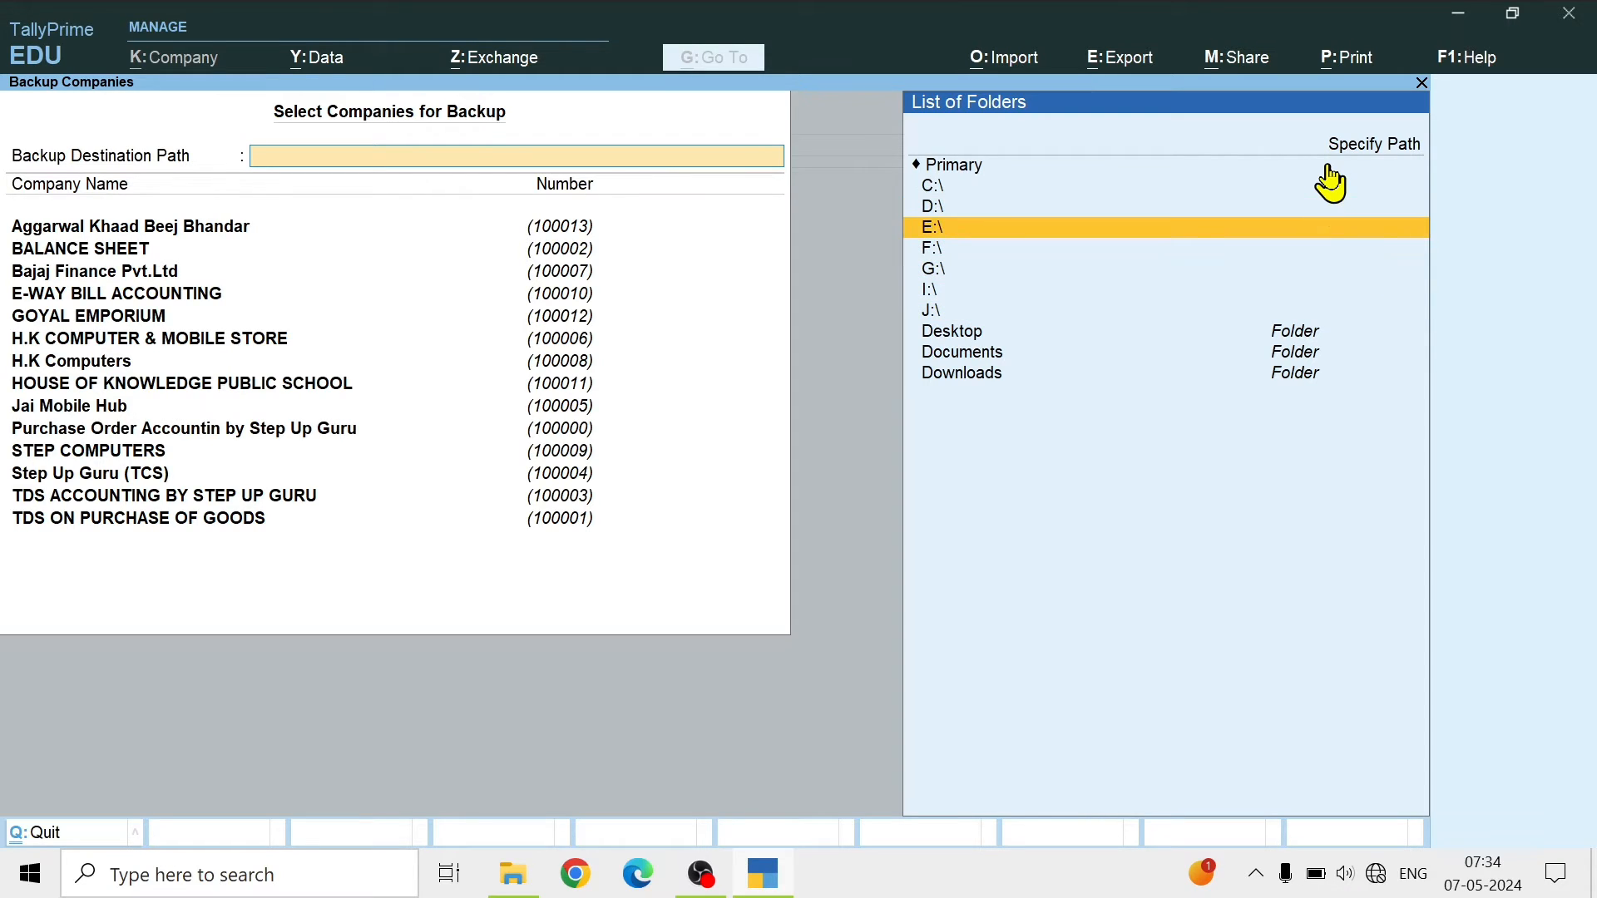
key(Escape)
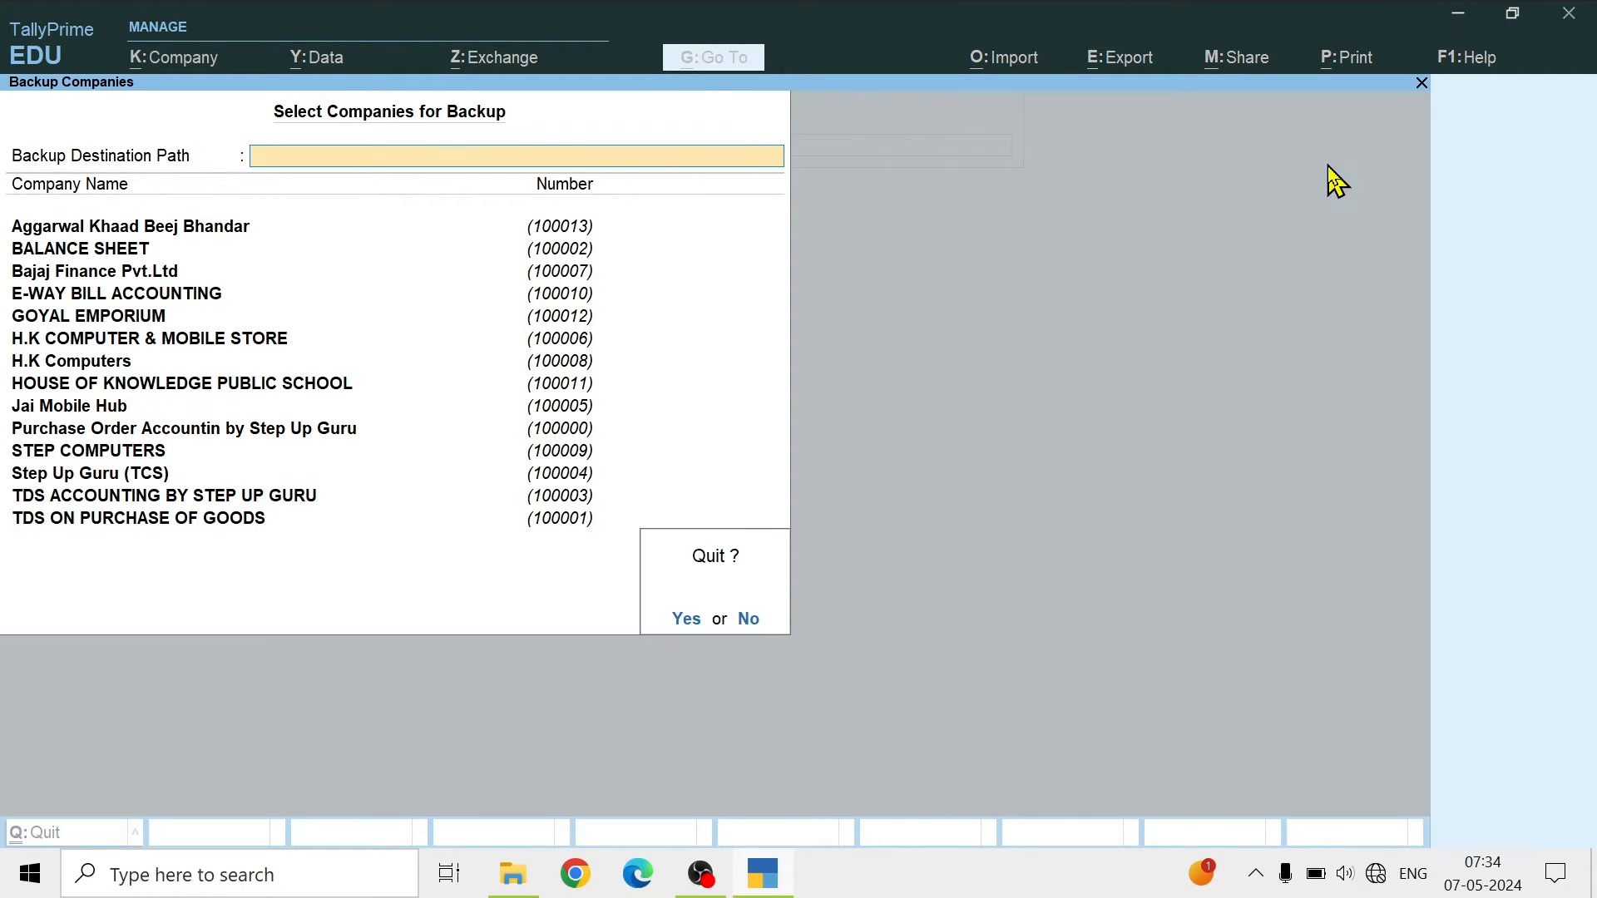
key(n)
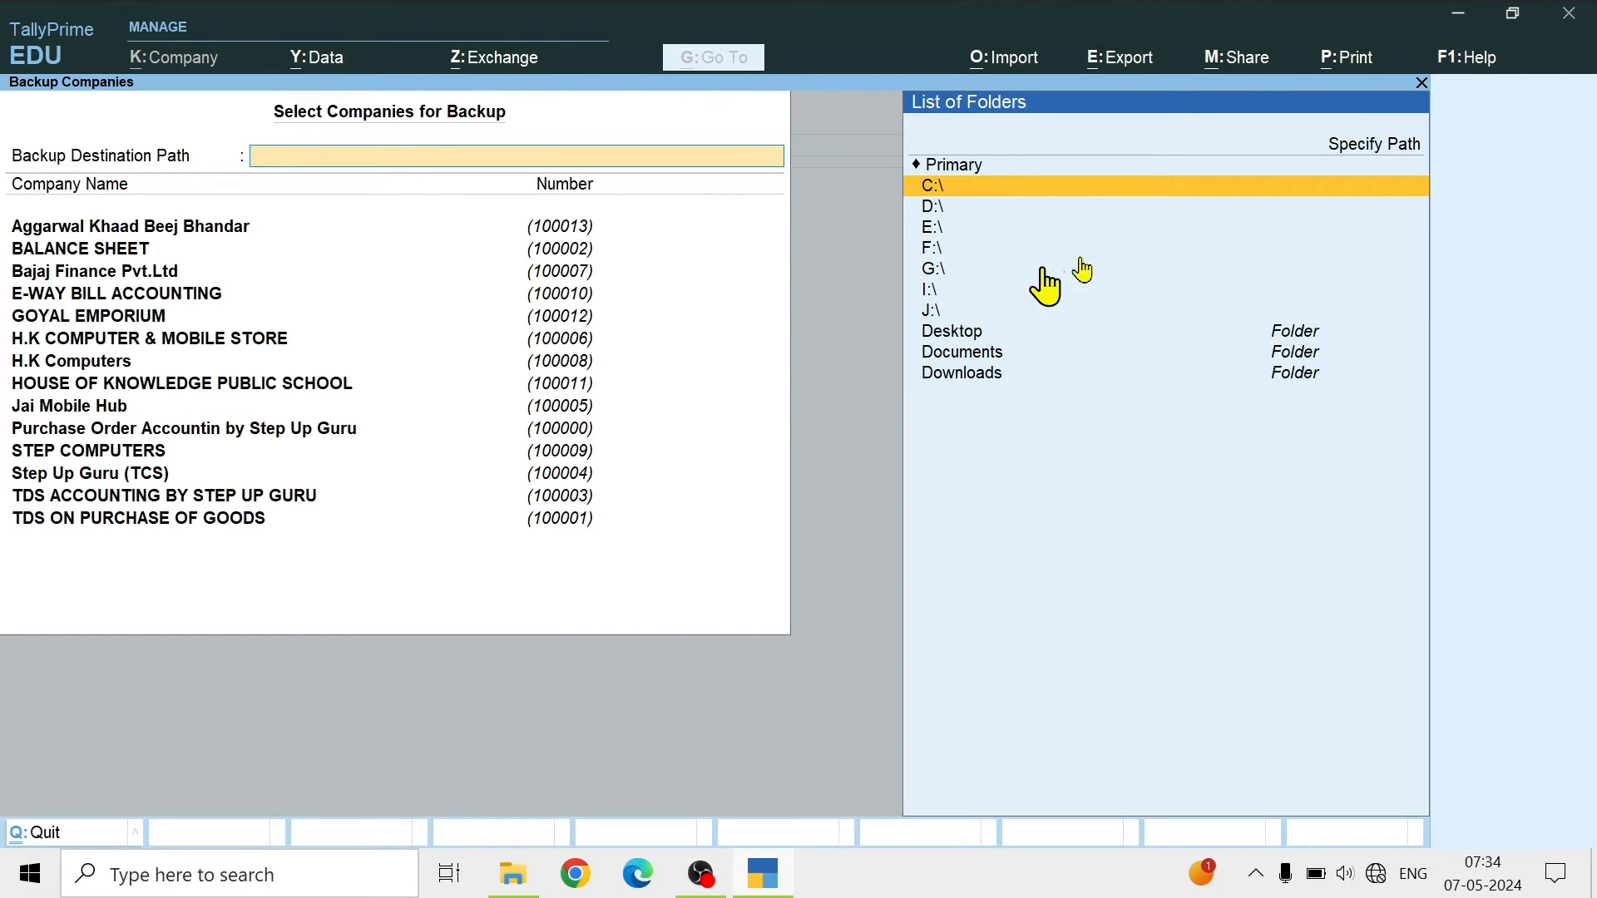
key(Up)
key(Return)
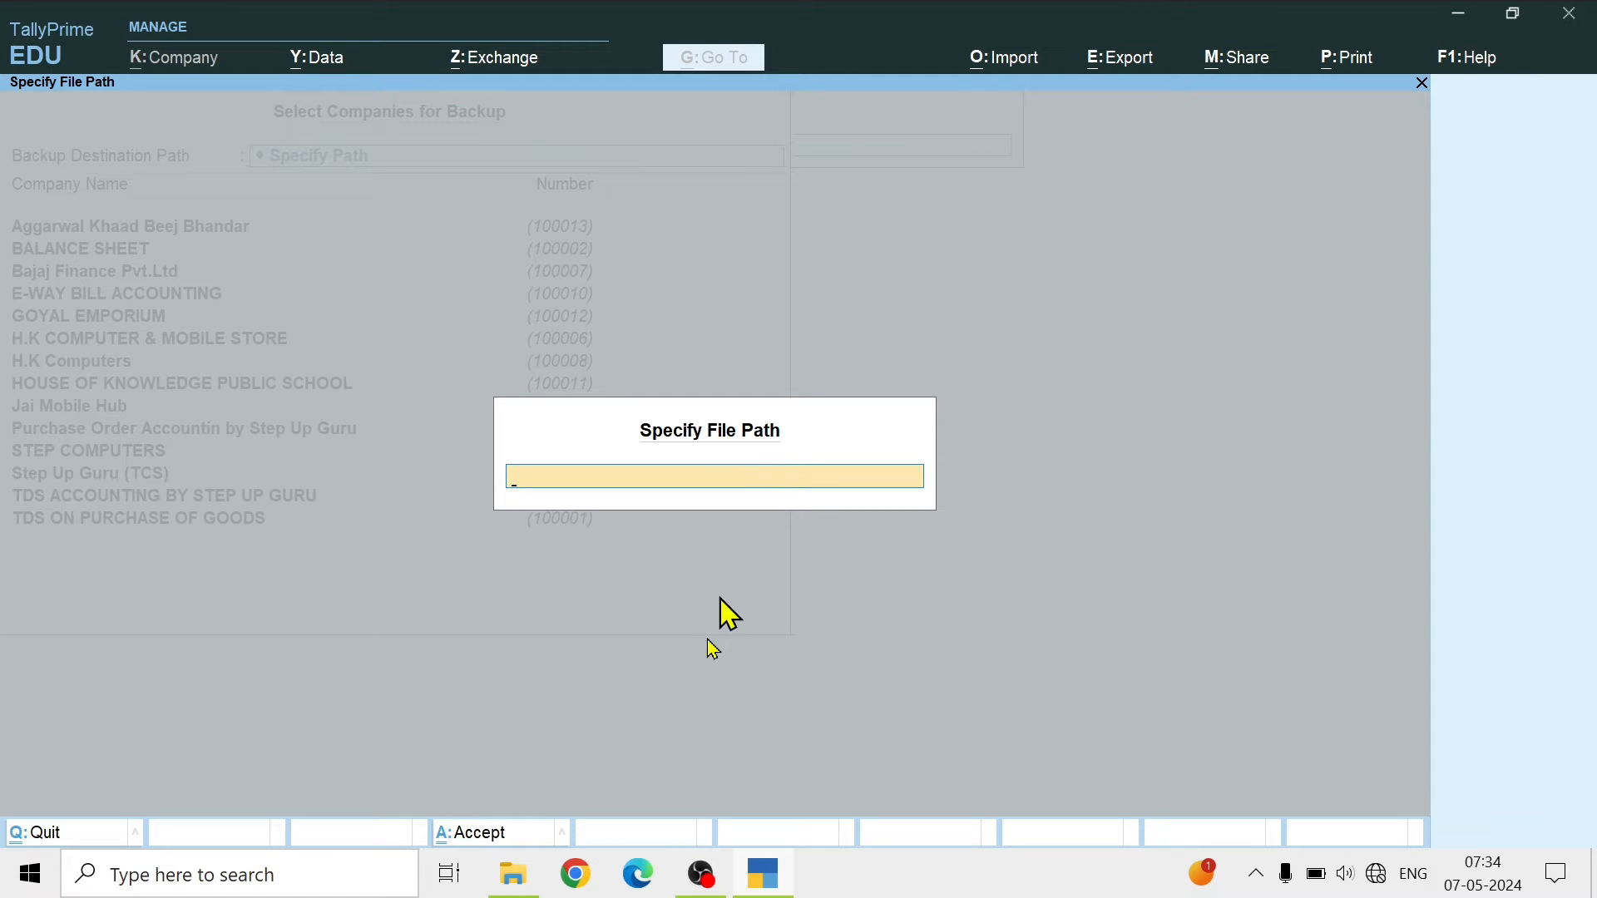
Step: Switch to File Explorer and create a folder named MY TALLY BACKUP FILES on New Volume (I:)
click(526, 883)
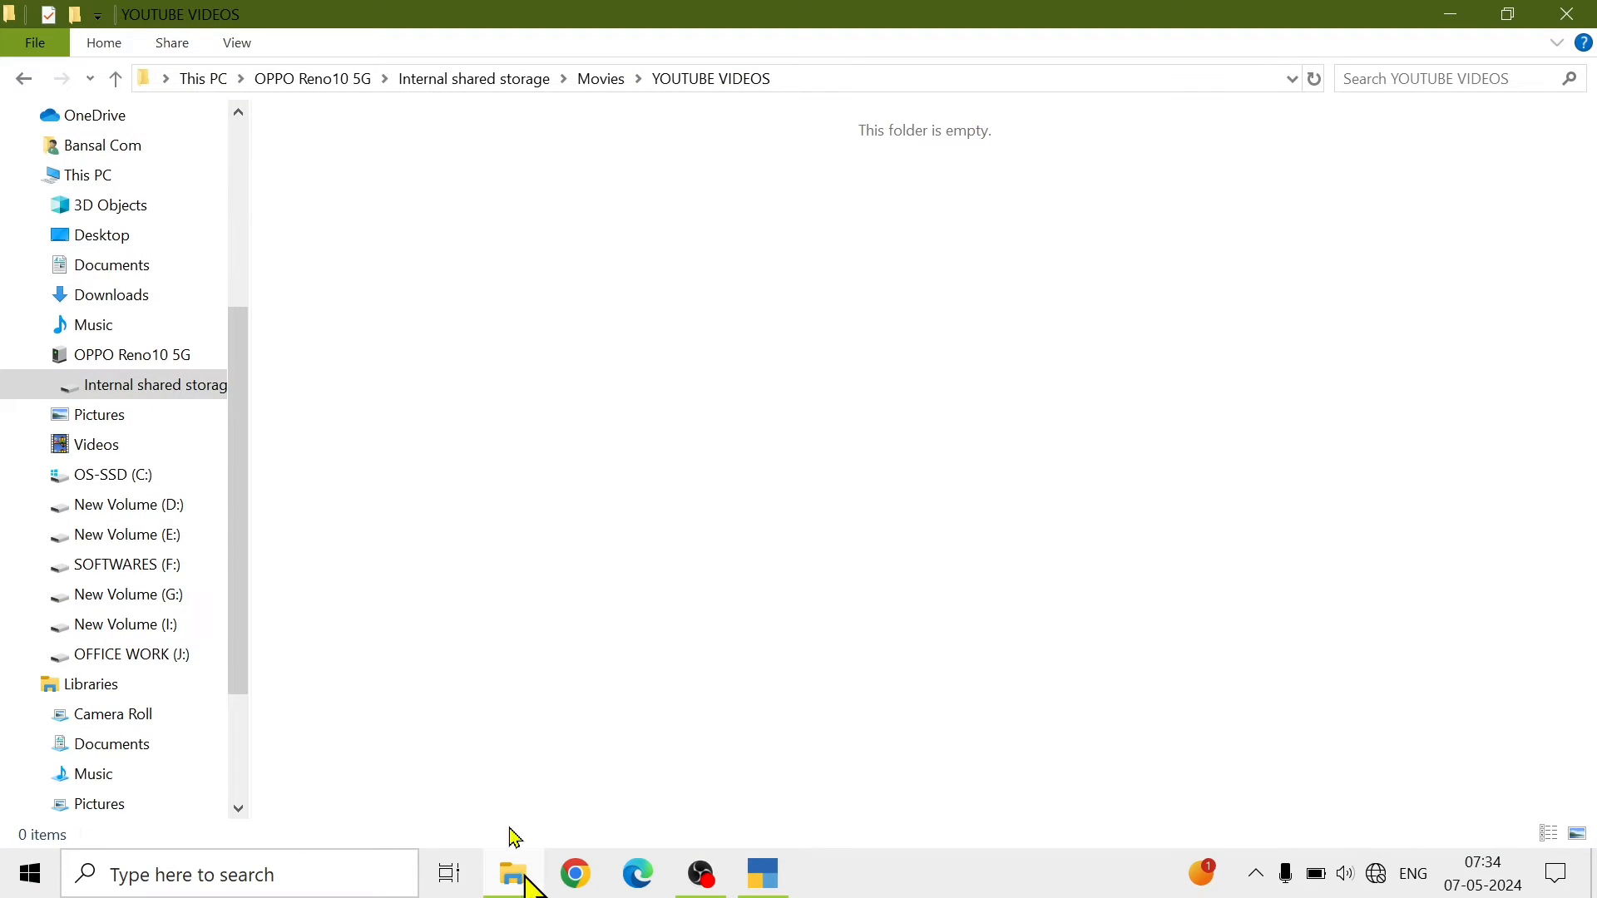
click(152, 639)
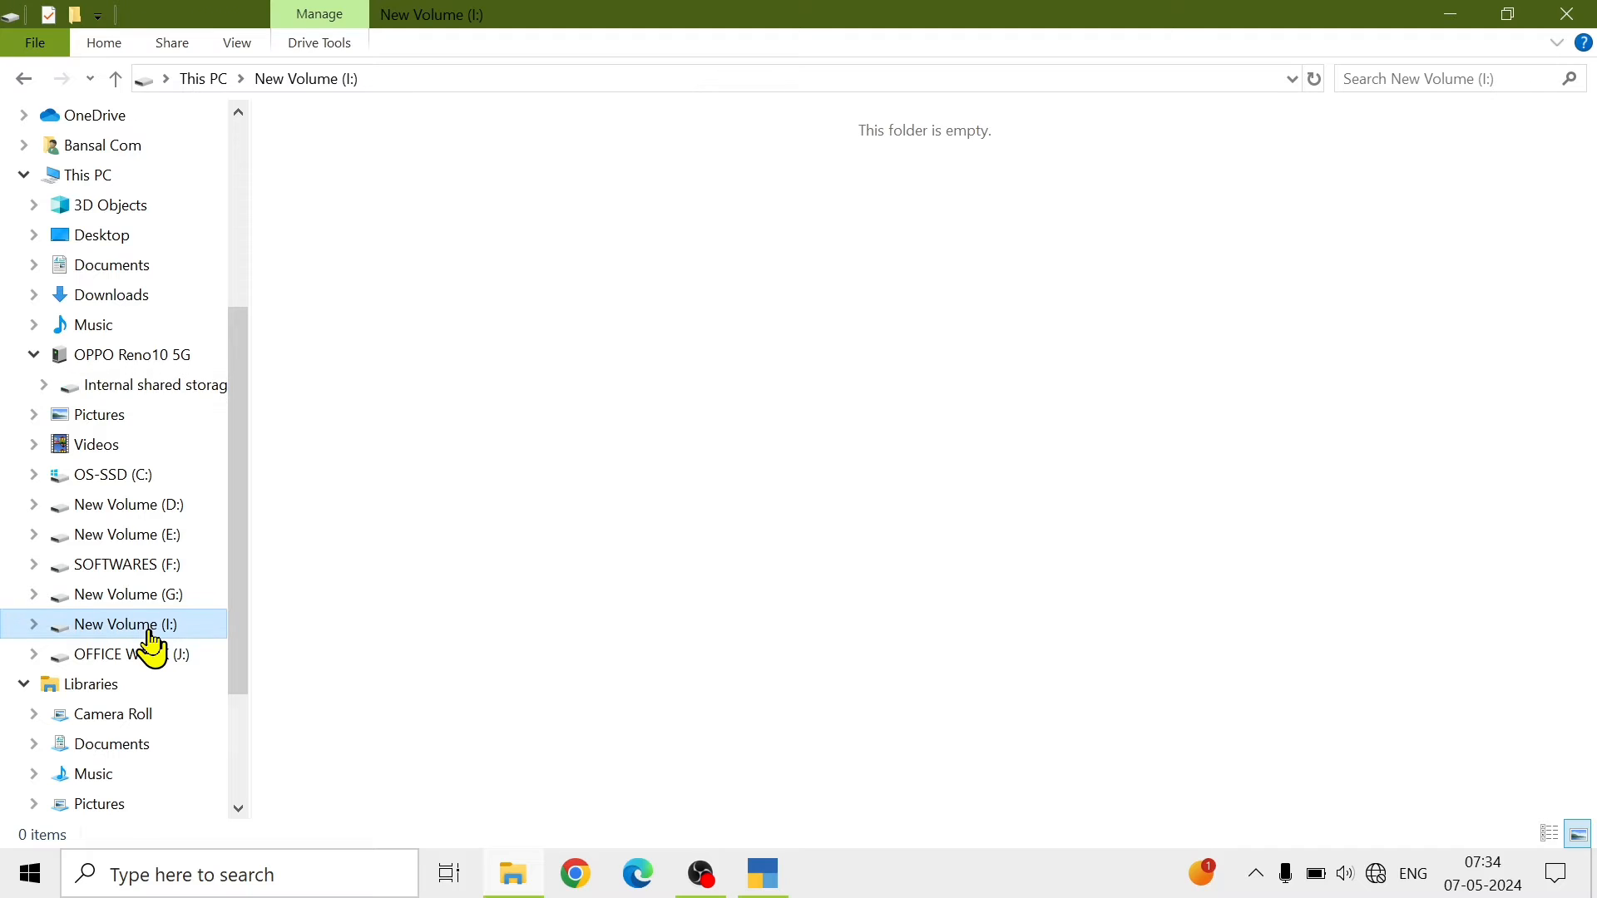
right_click(529, 248)
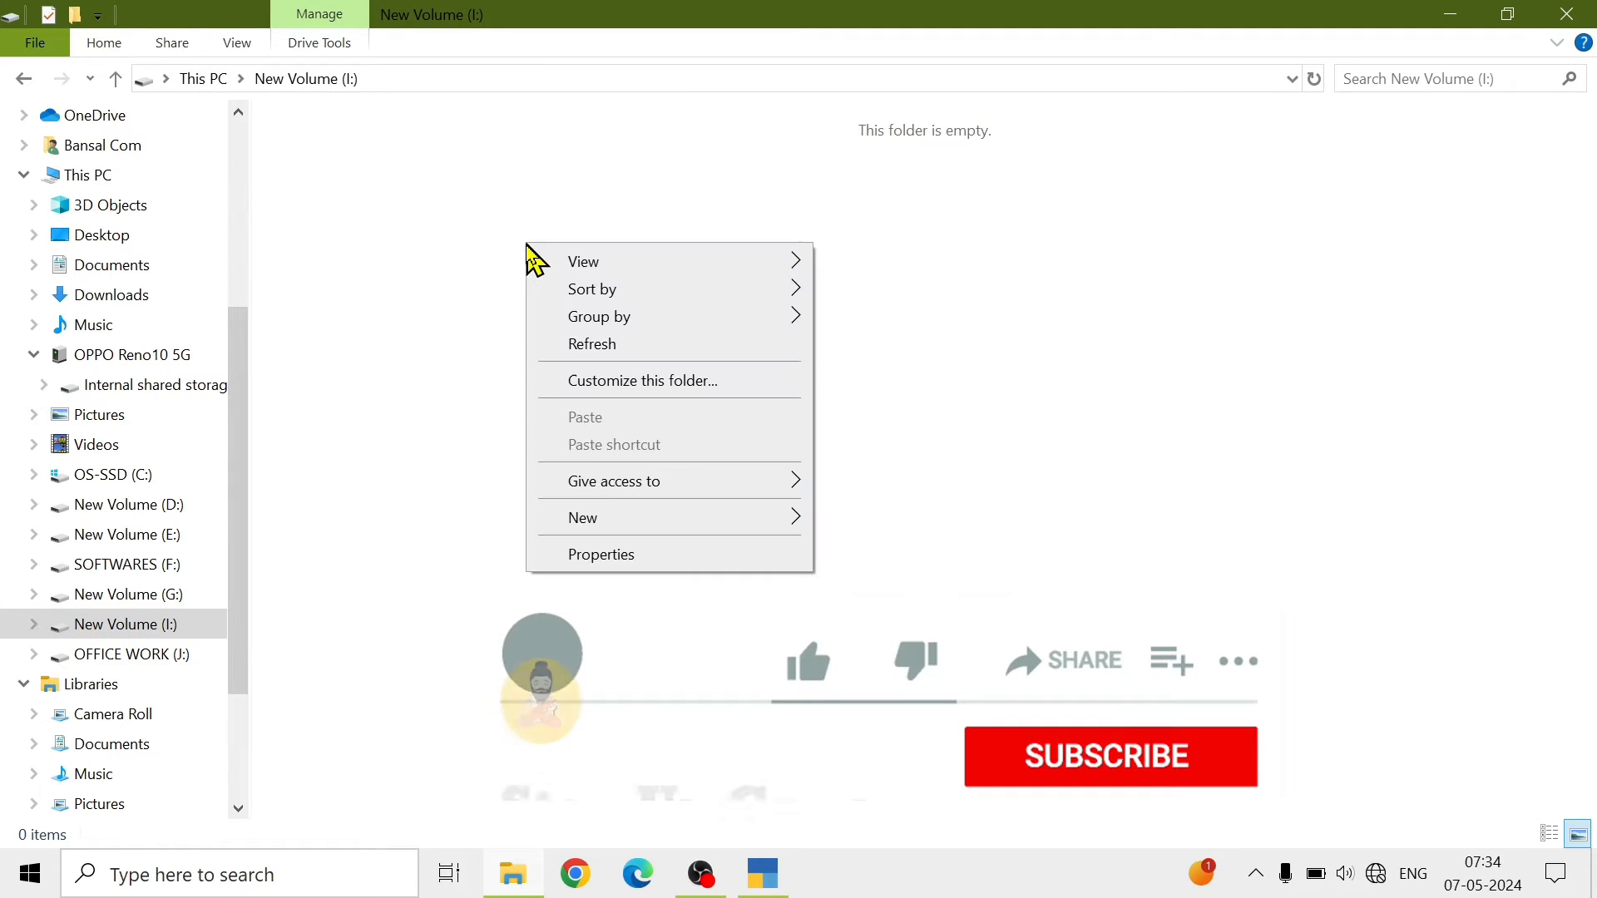
mouse_move(624, 520)
click(884, 101)
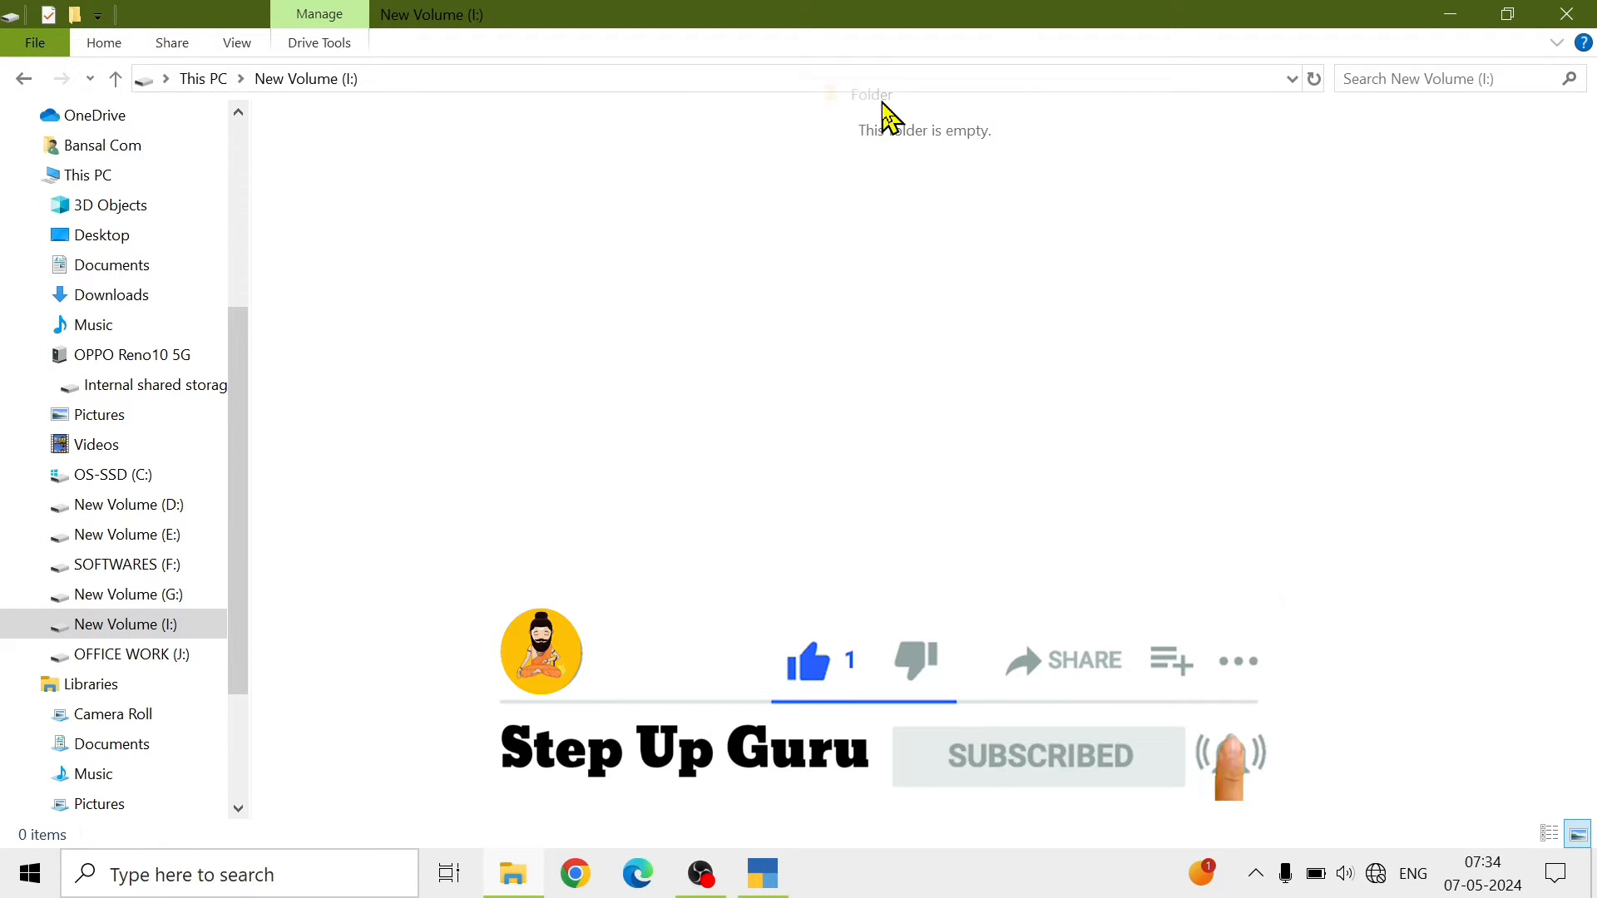
text(MY TAL)
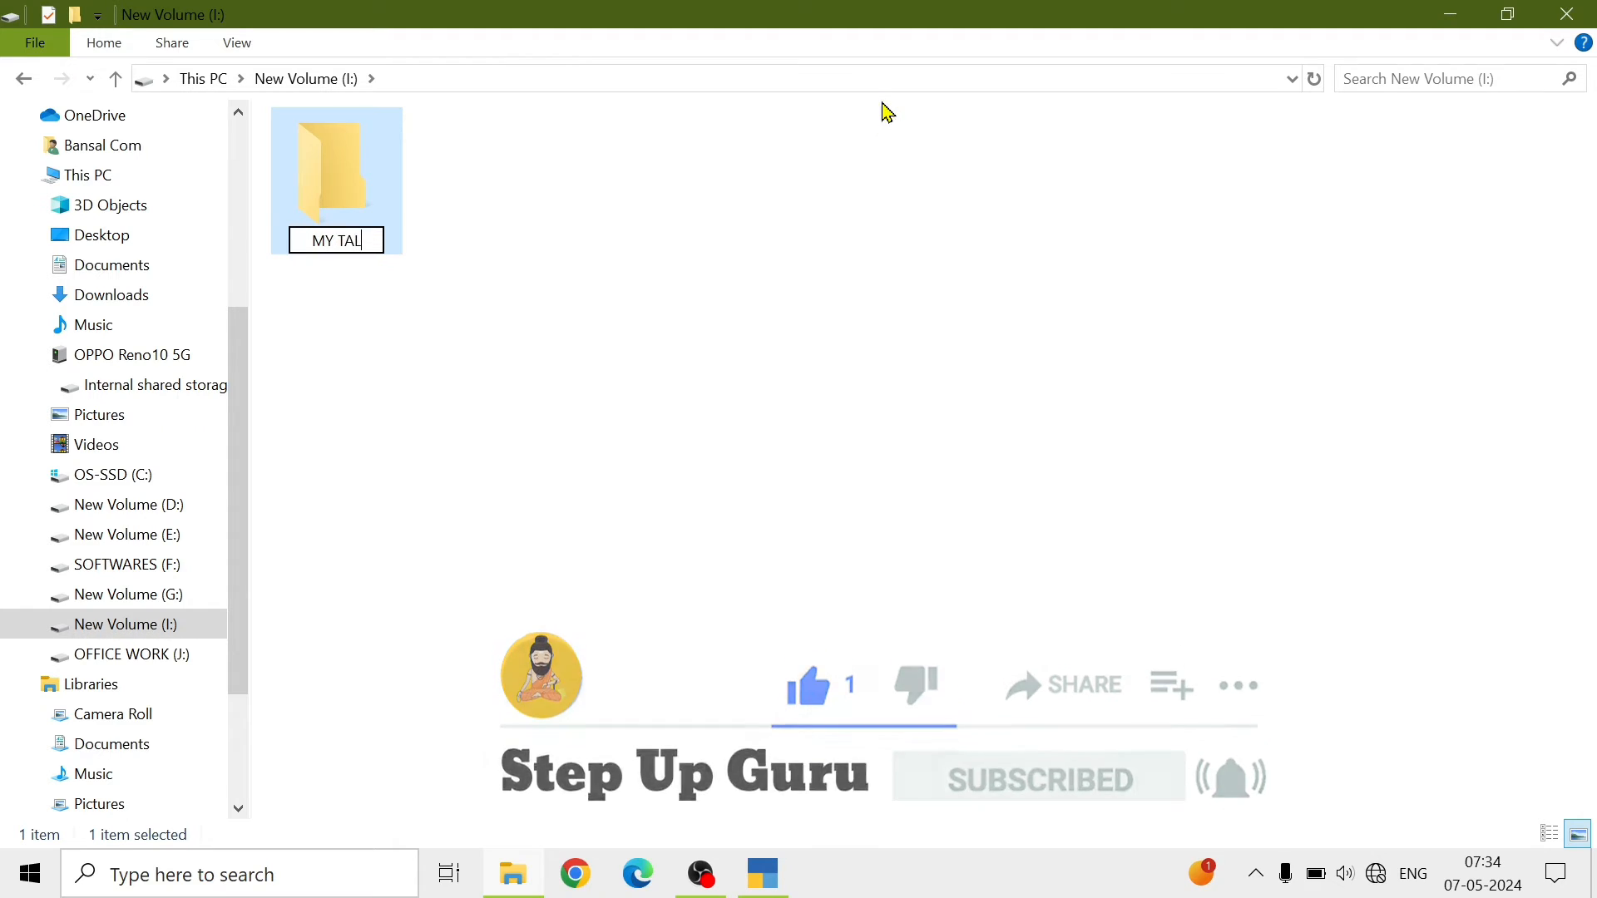
text(LY BAC)
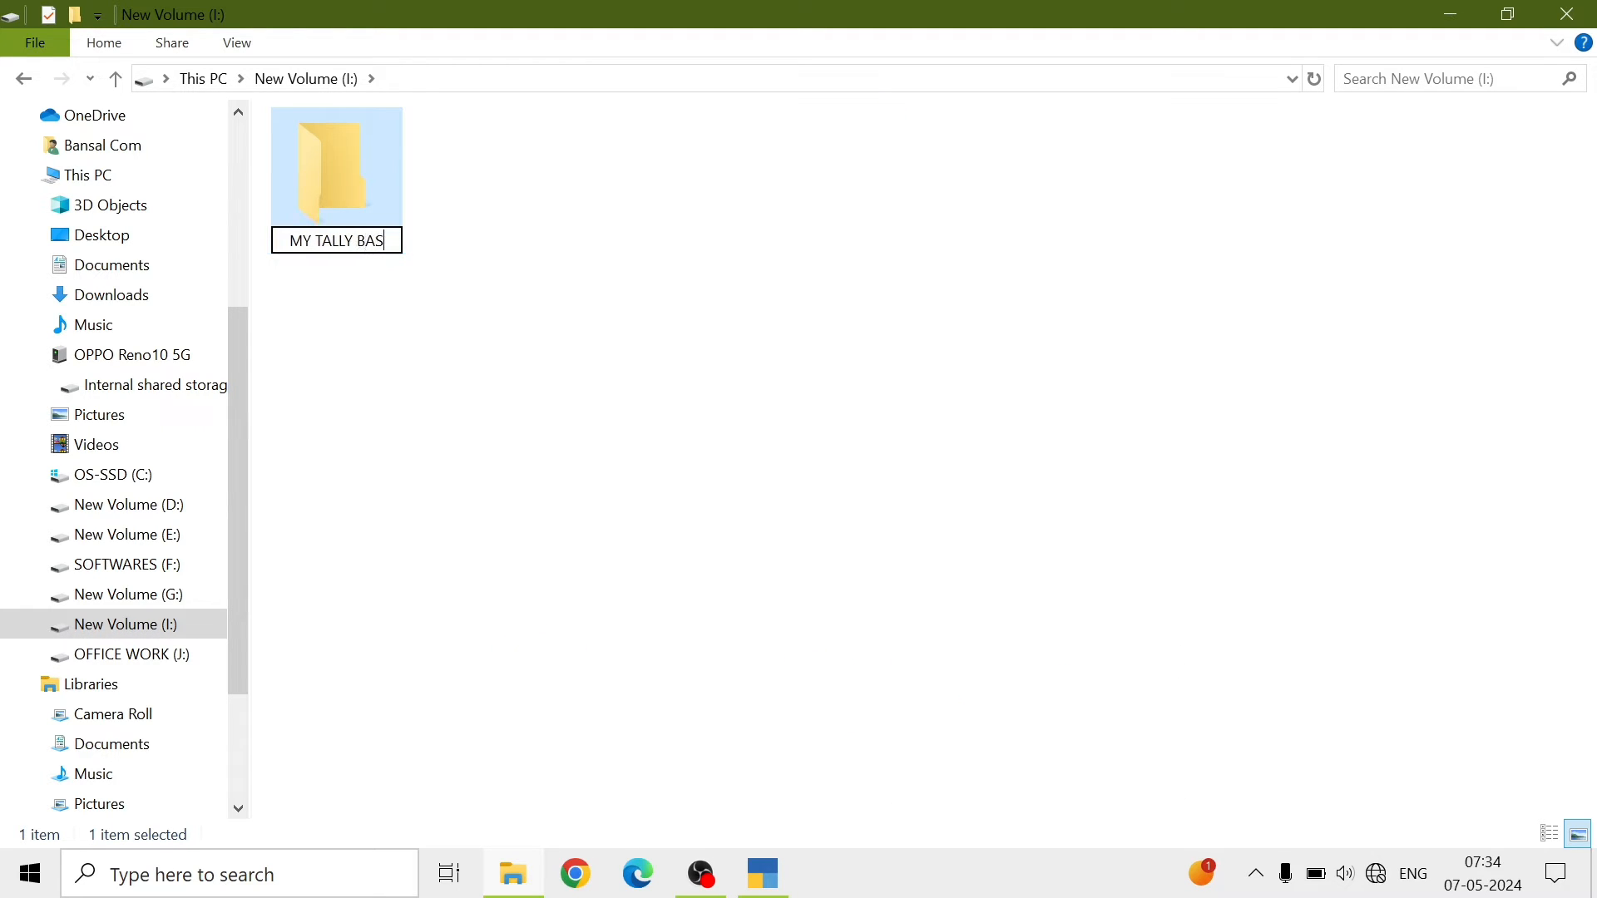
text(KU)
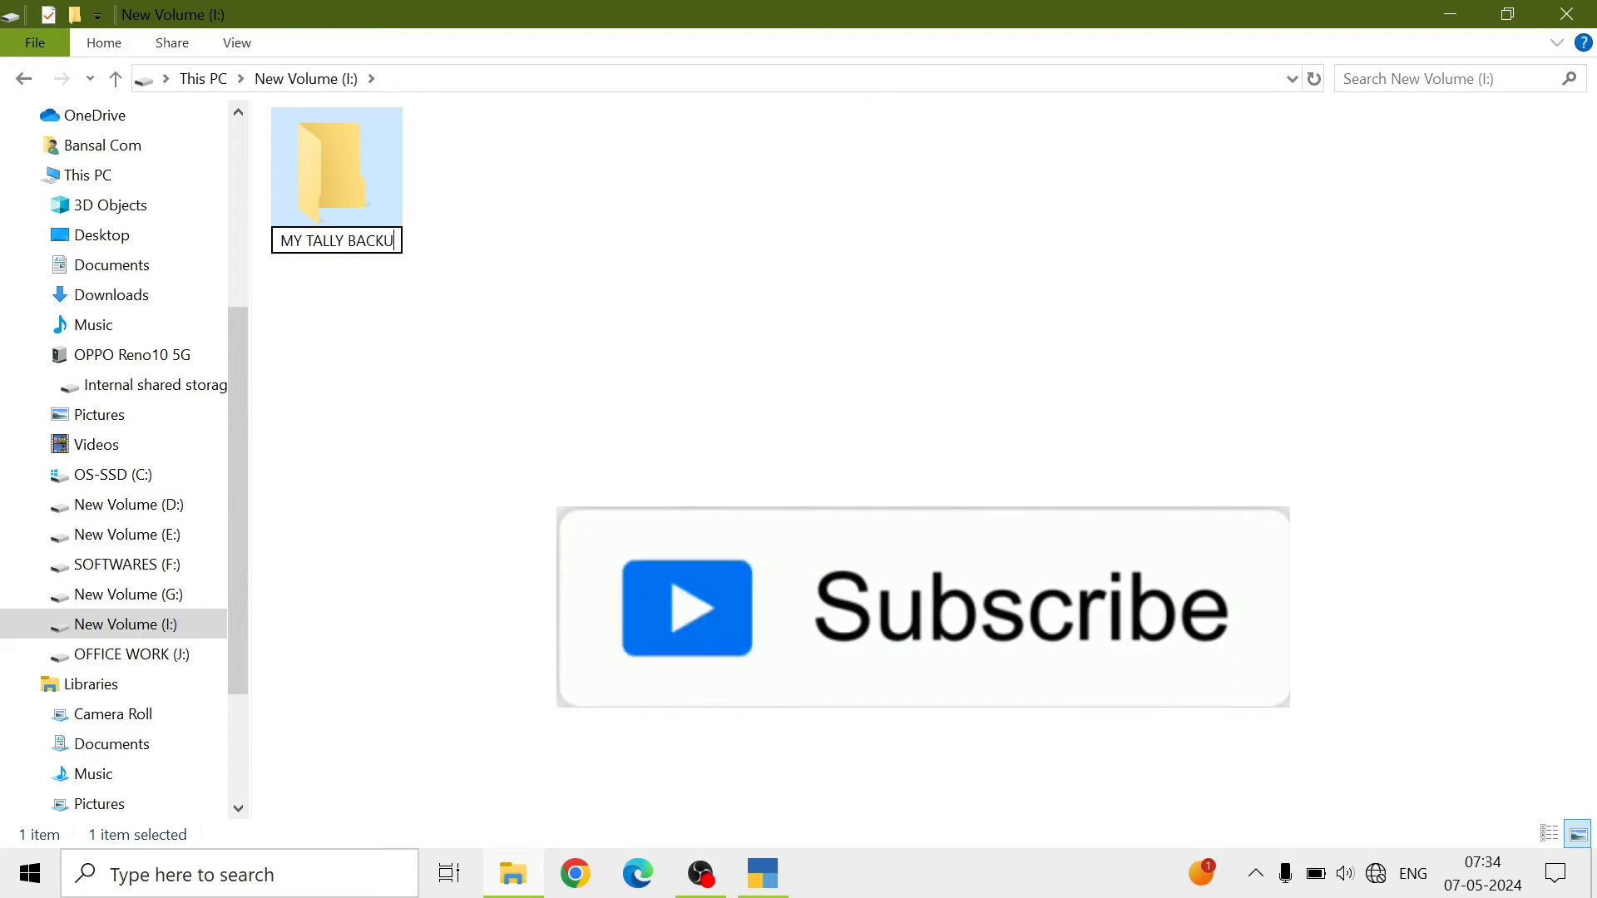
text(P FILES)
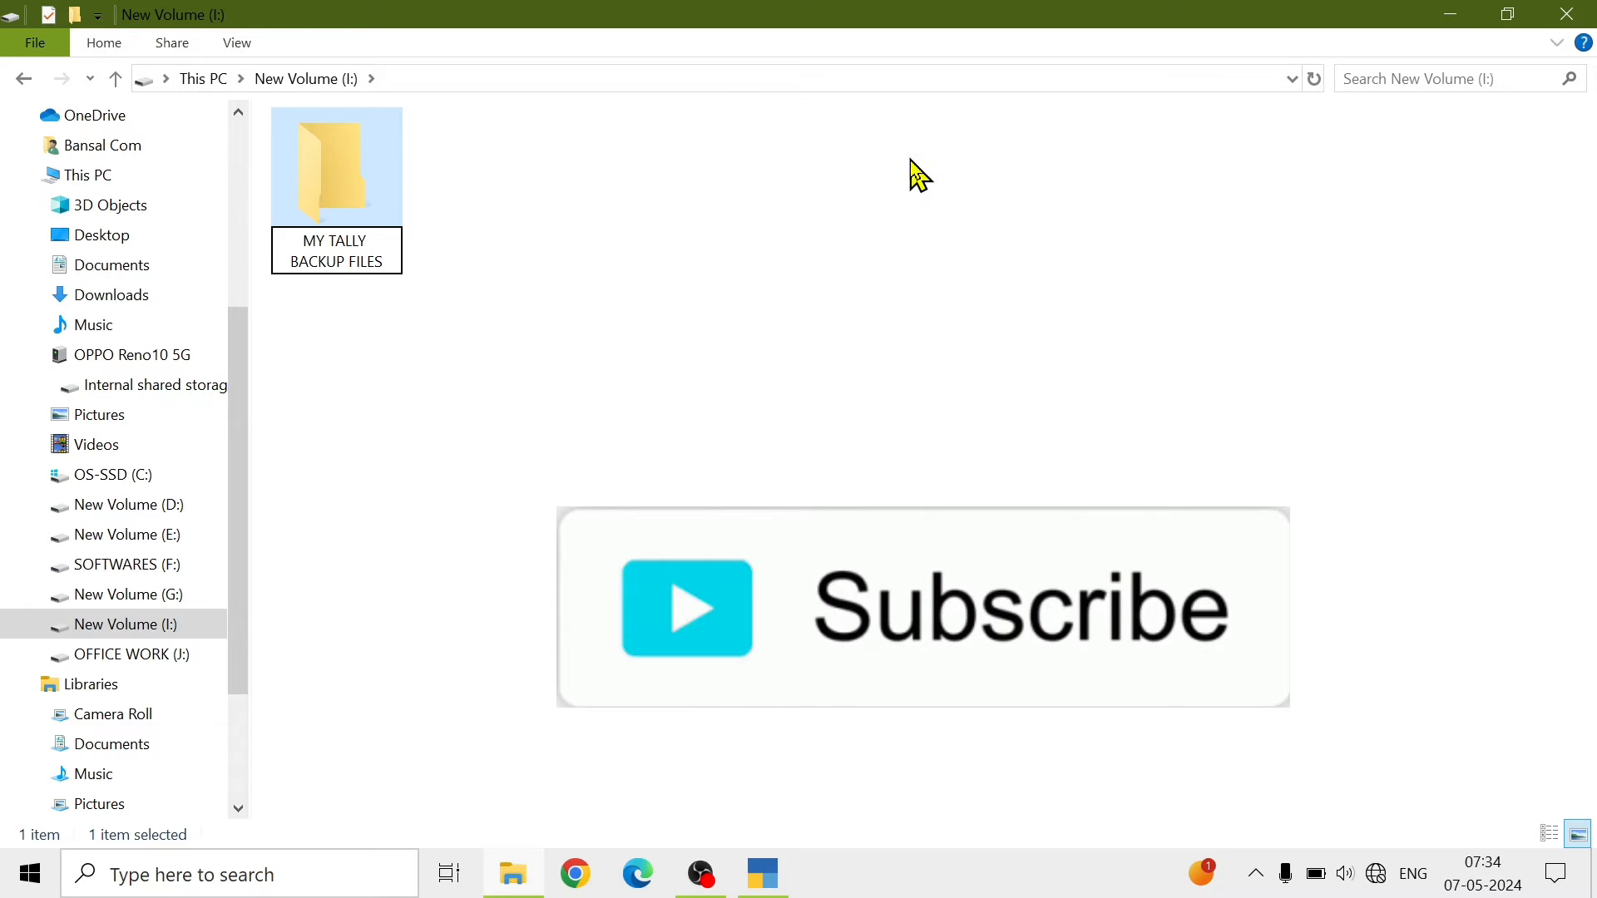
click(812, 221)
Step: Copy the path of the MY TALLY BACKUP FILES folder and set I:\MY TALLY BACKUP FILES as the backup destination in TallyPrime
double_click(346, 202)
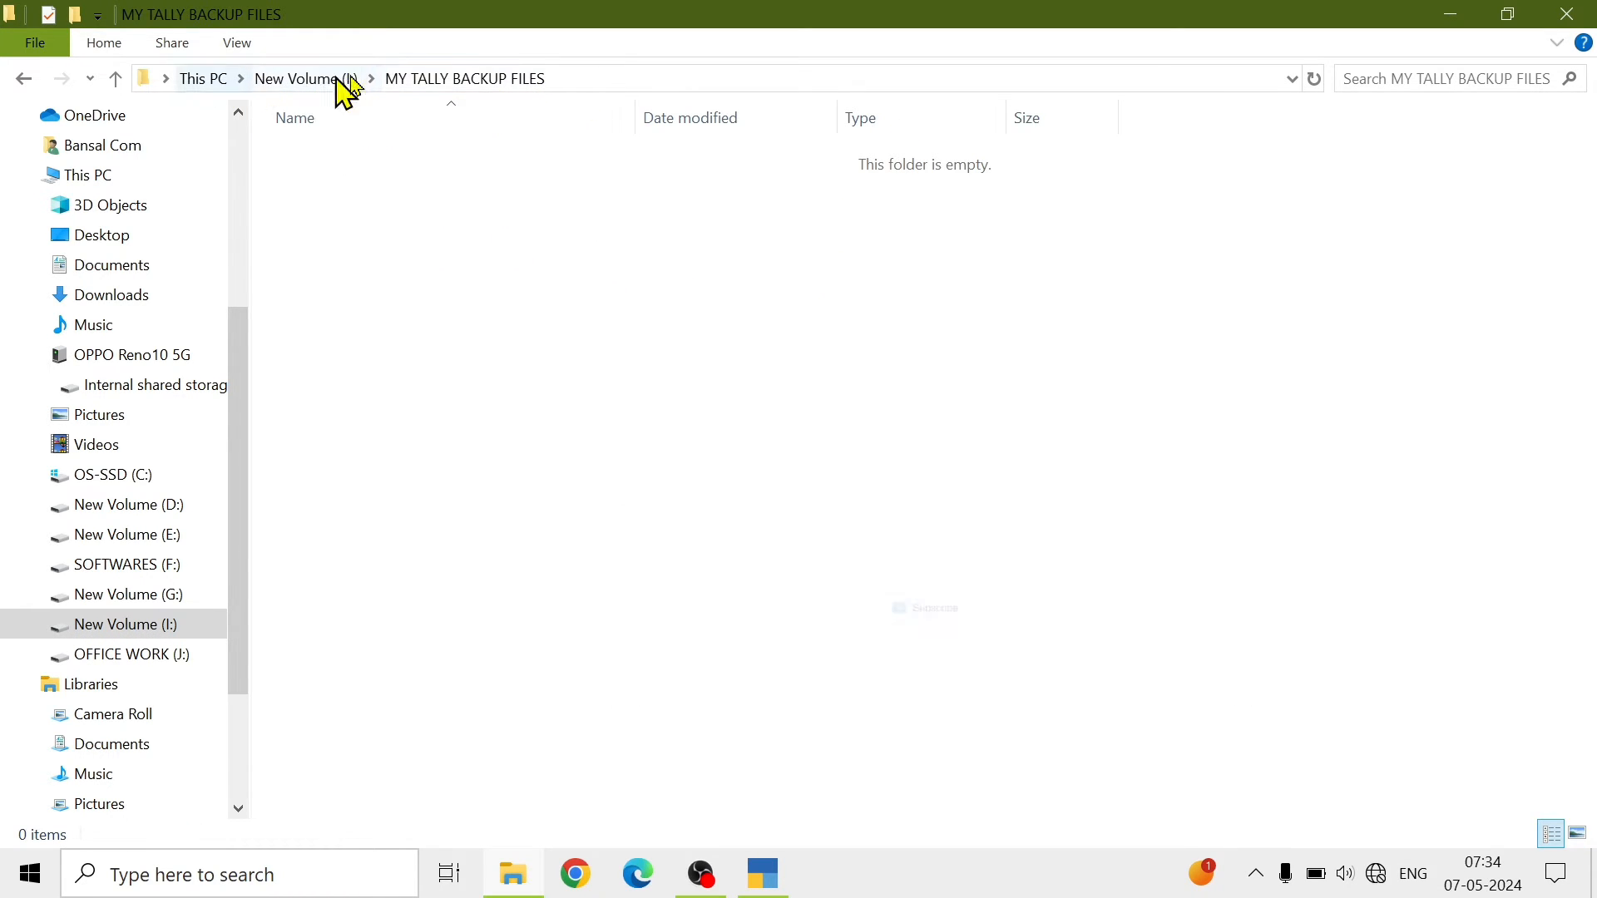
click(729, 81)
key(ctrl+c)
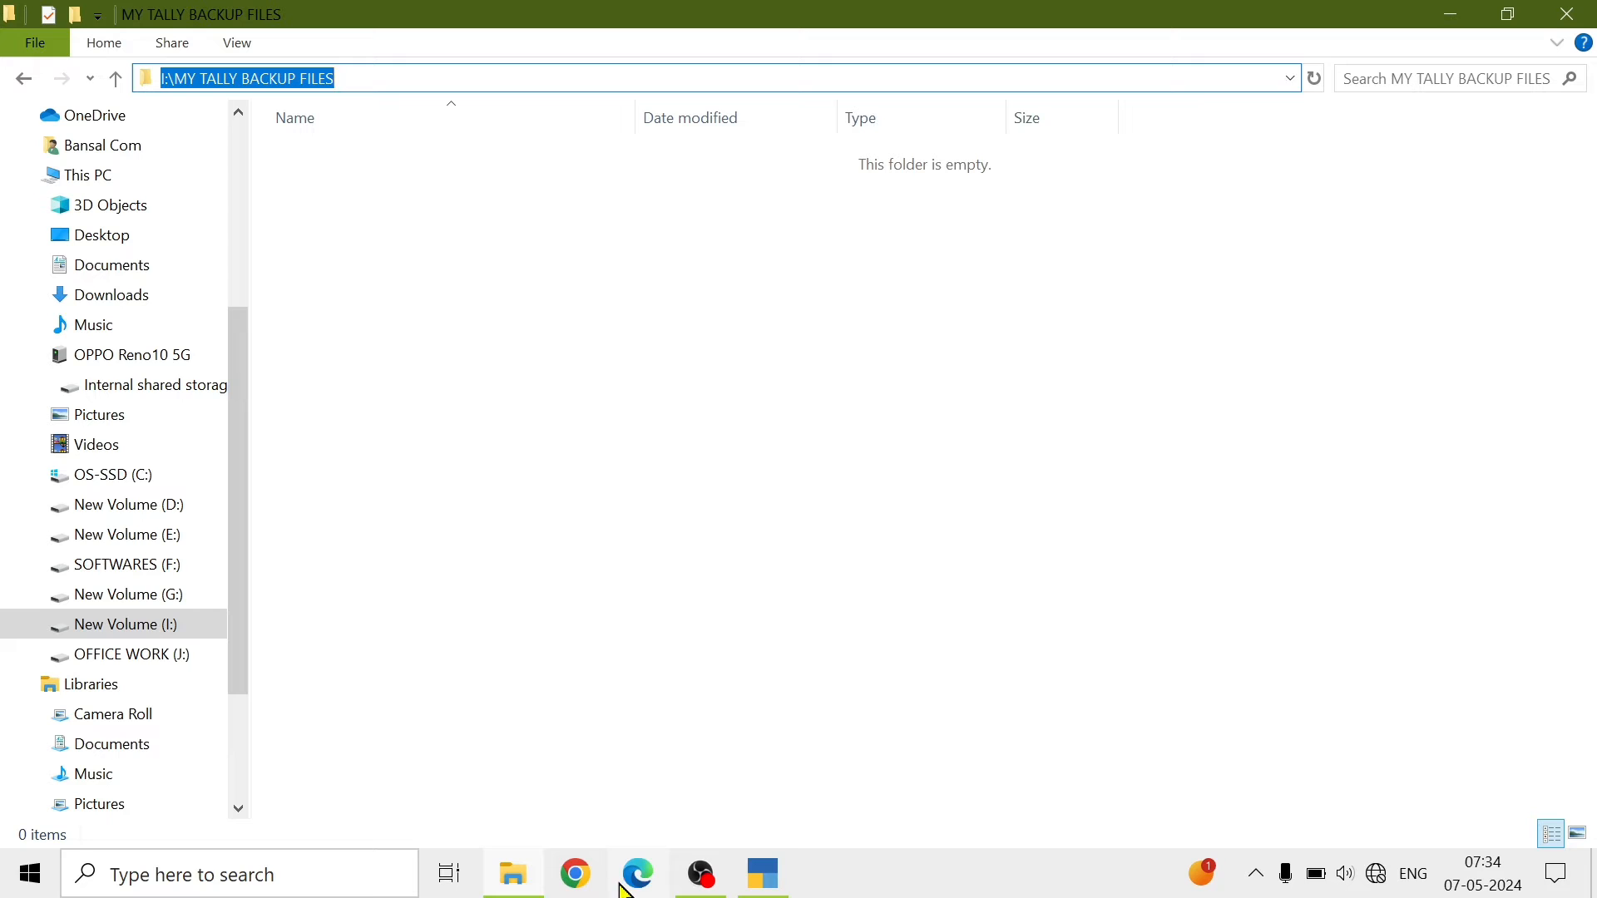
click(762, 873)
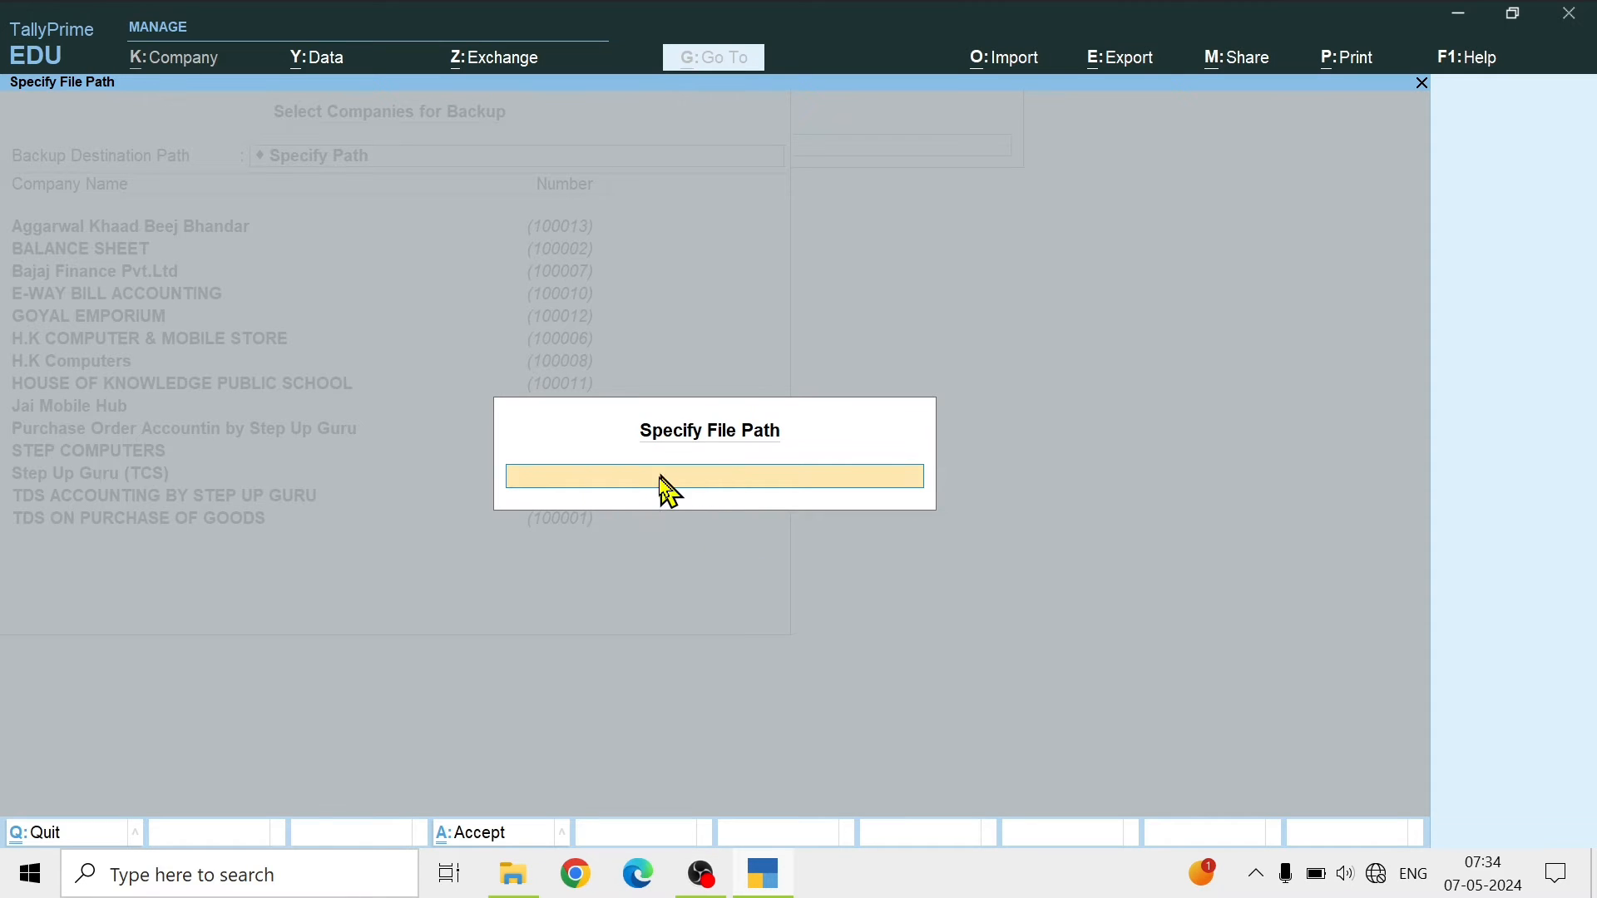
key(ctrl+v)
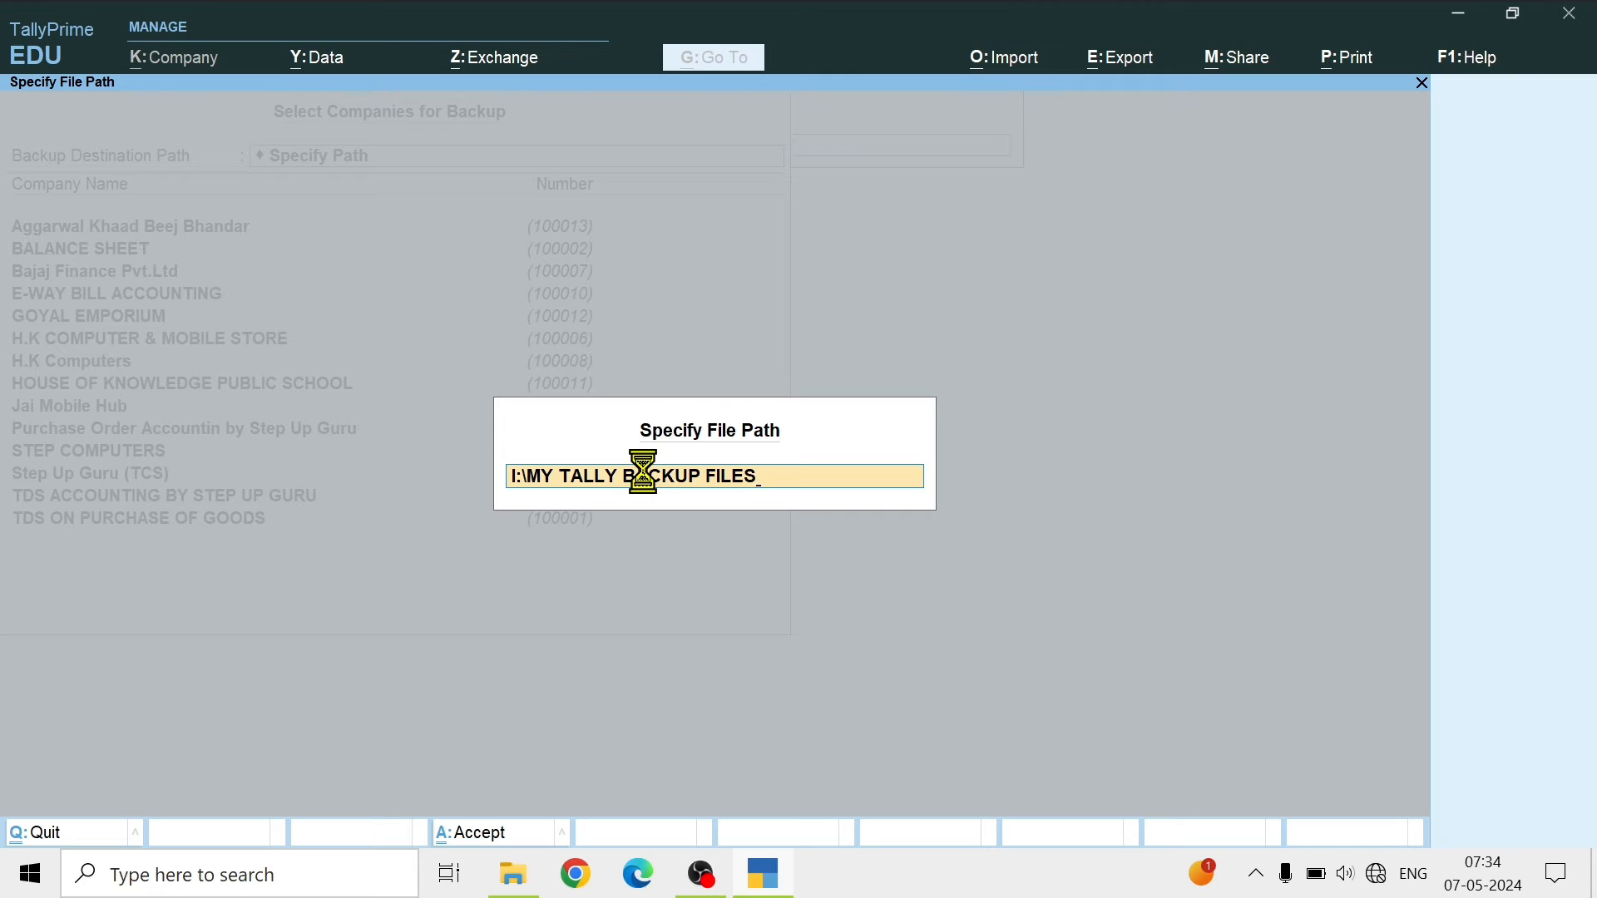
key(Return)
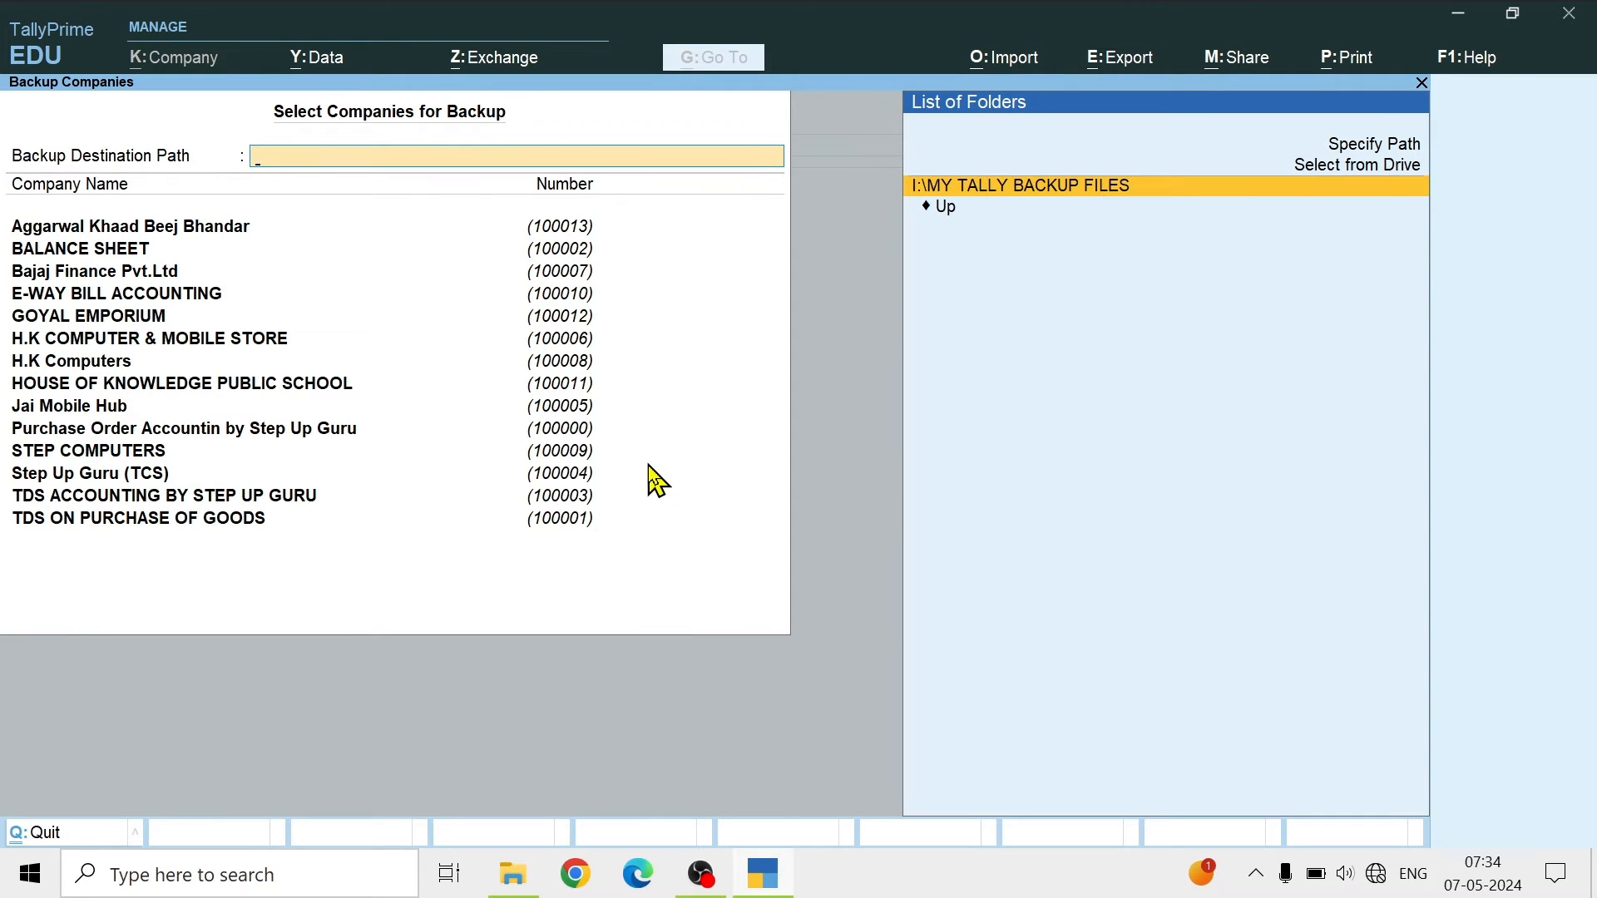
key(Return)
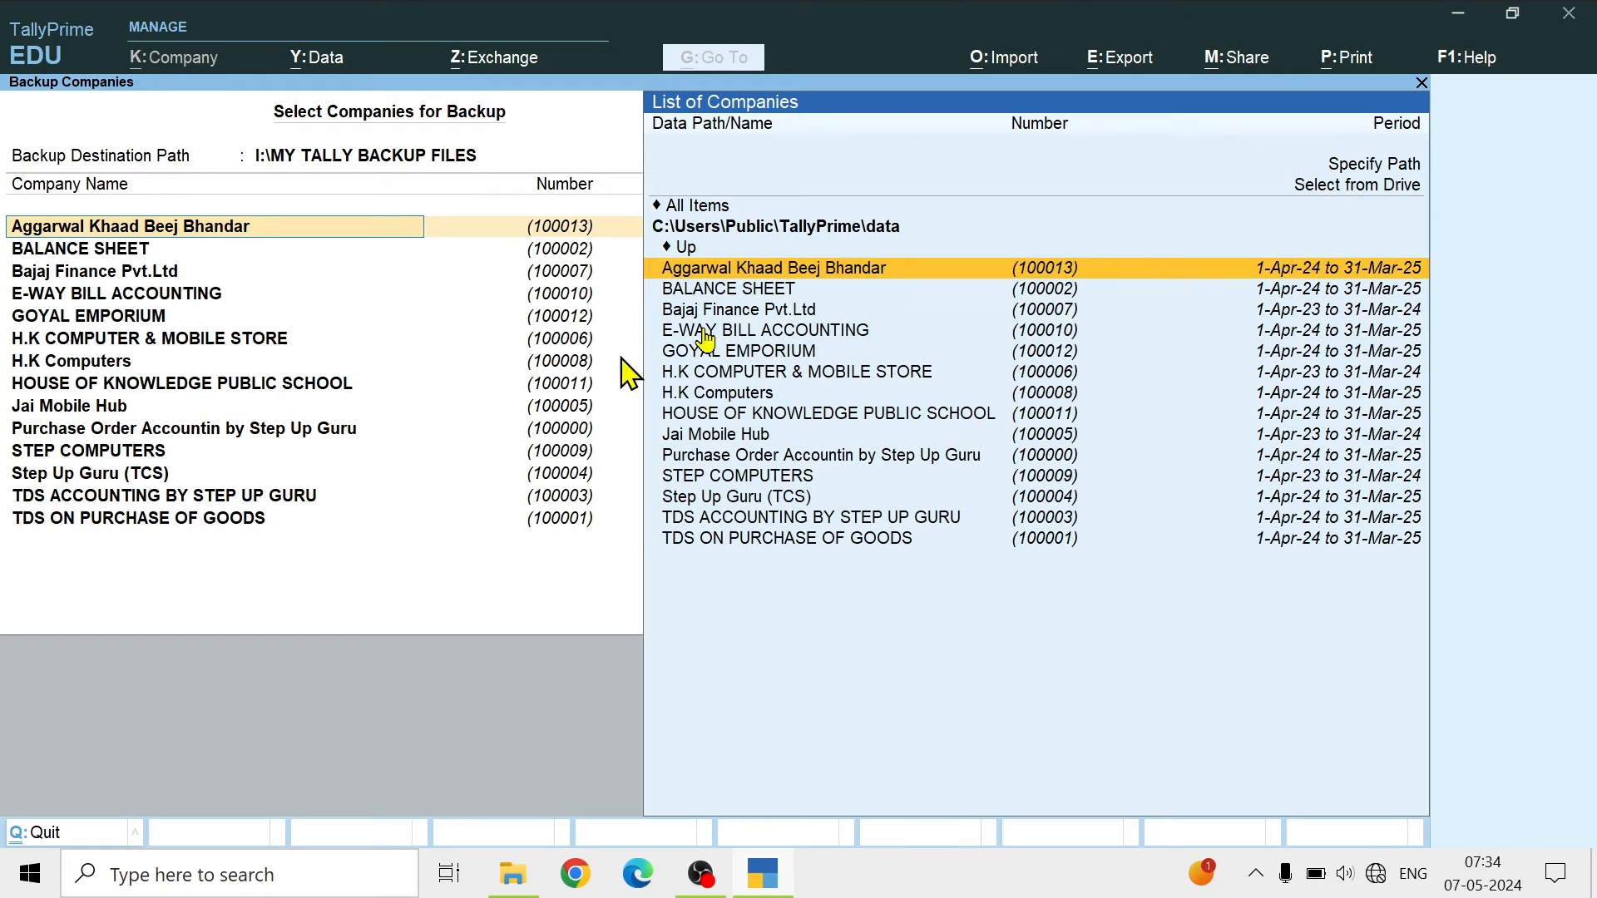
Step: Accept all the companies on the backup list, run the backup and switch to File Explorer to view the destination folder
key(Return)
key(Return)
key(Return)
key(Return)
key(Return)
key(Return)
key(Return)
key(Return)
key(Return)
key(Return)
key(Return)
key(Return)
key(Return)
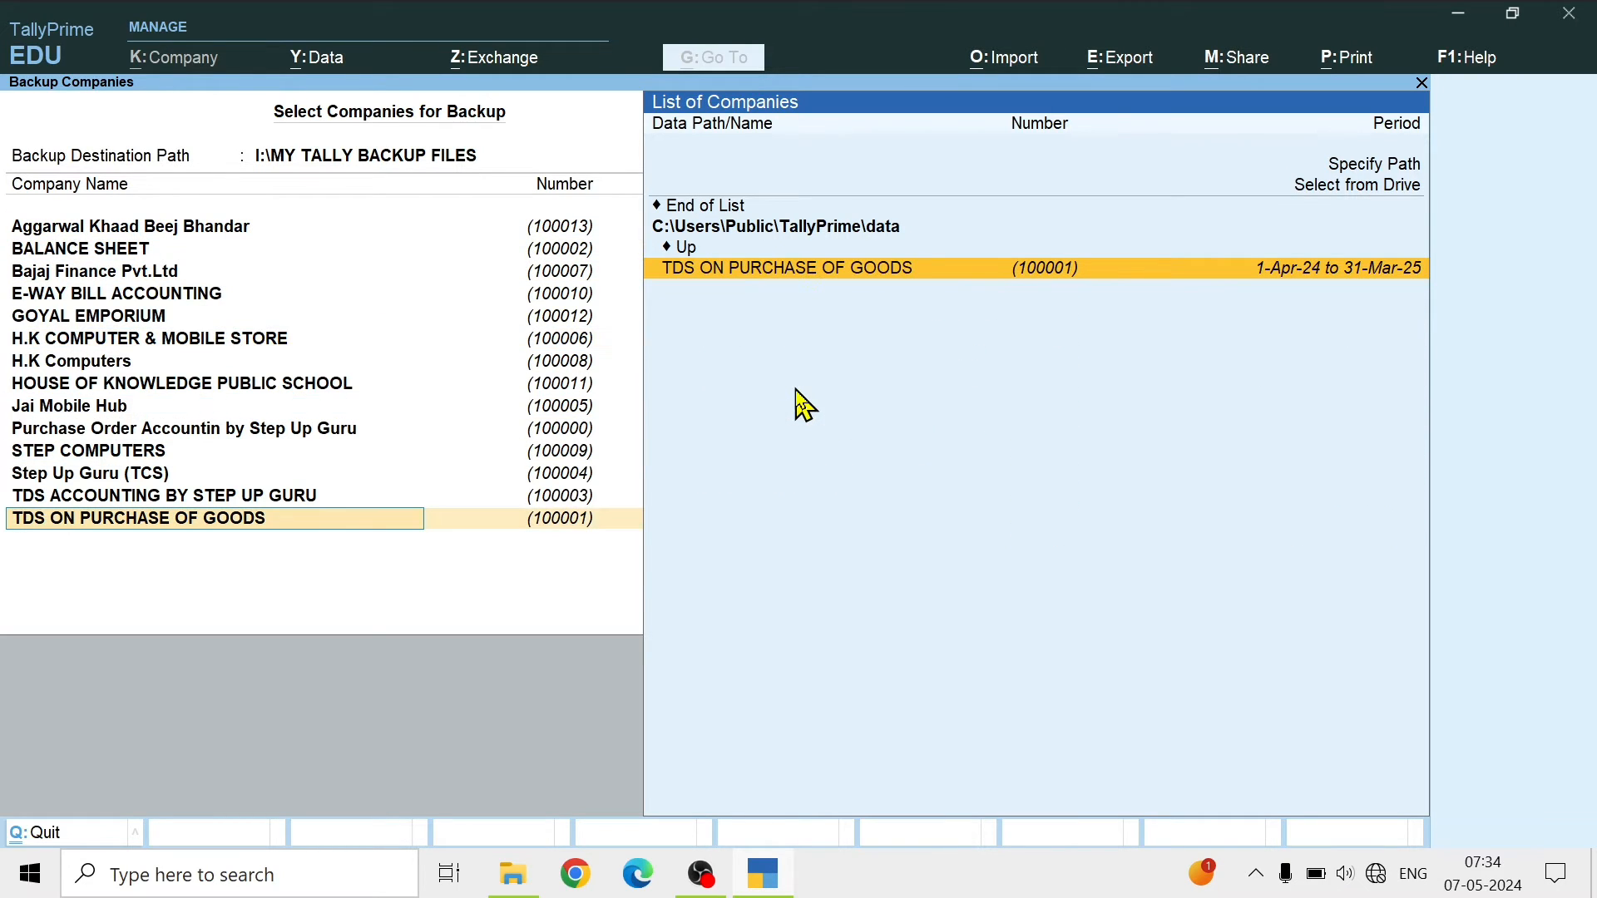
key(Return)
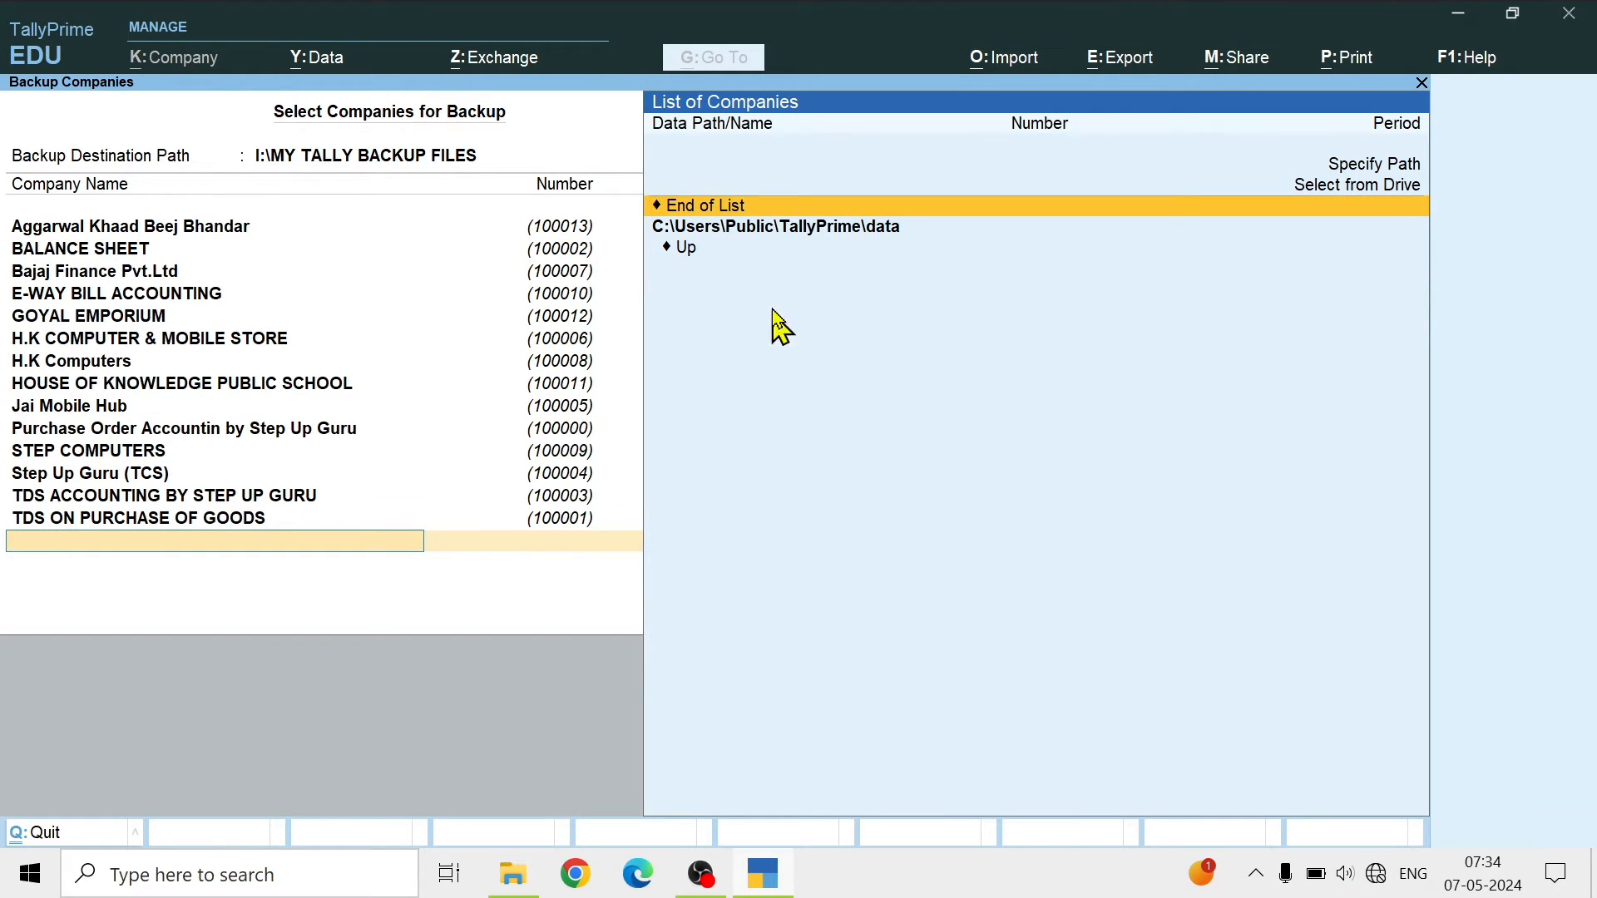
click(735, 208)
key(Return)
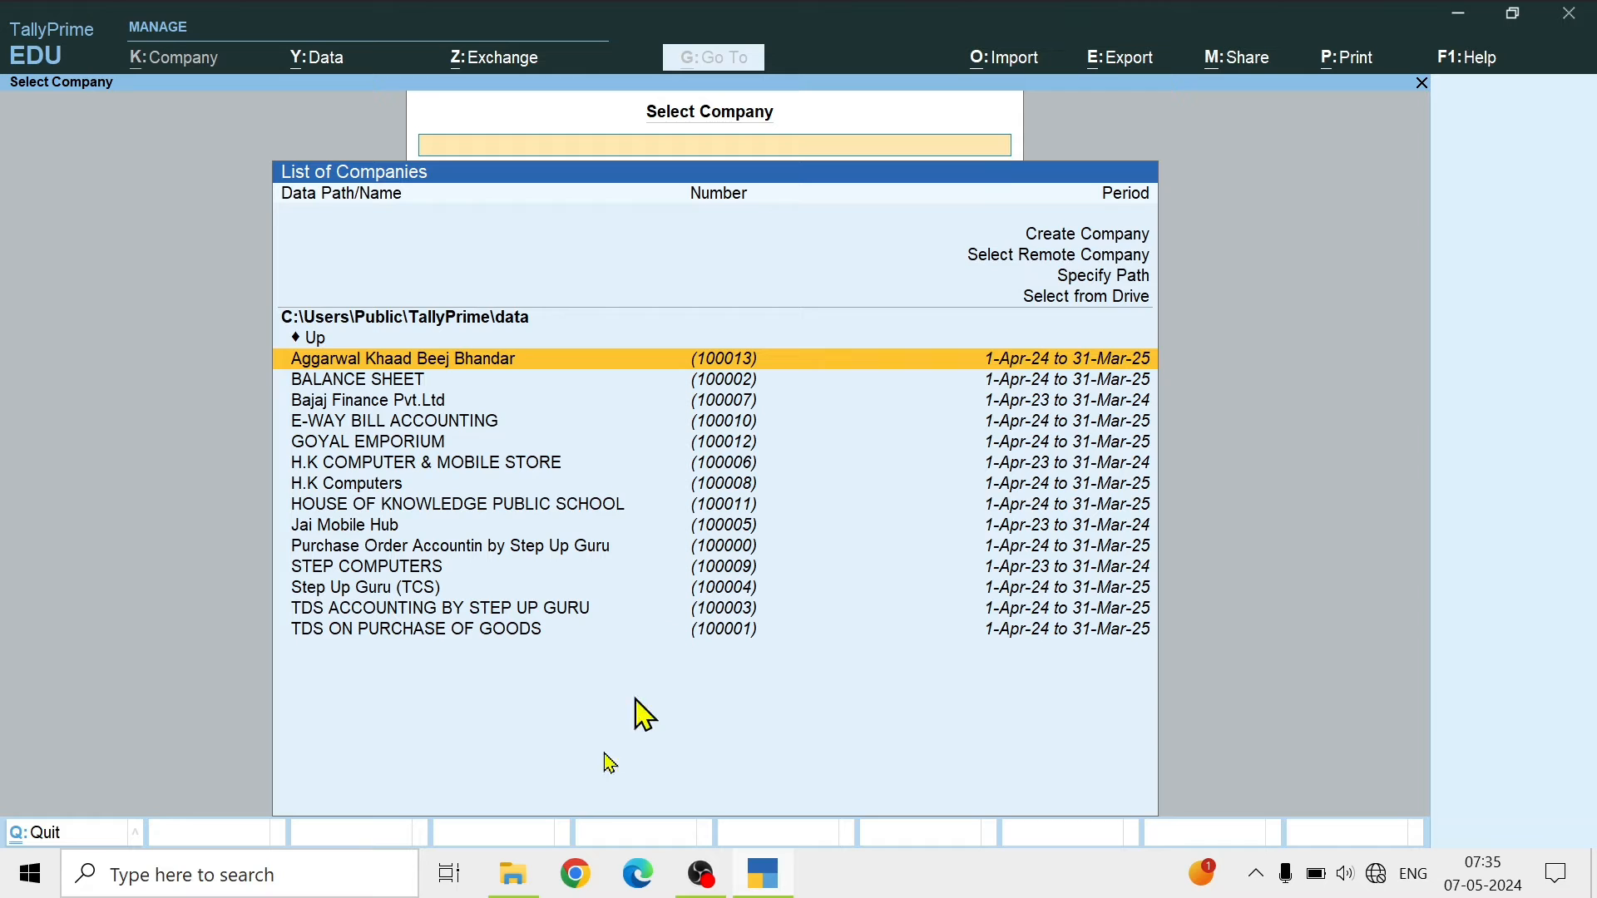
click(516, 875)
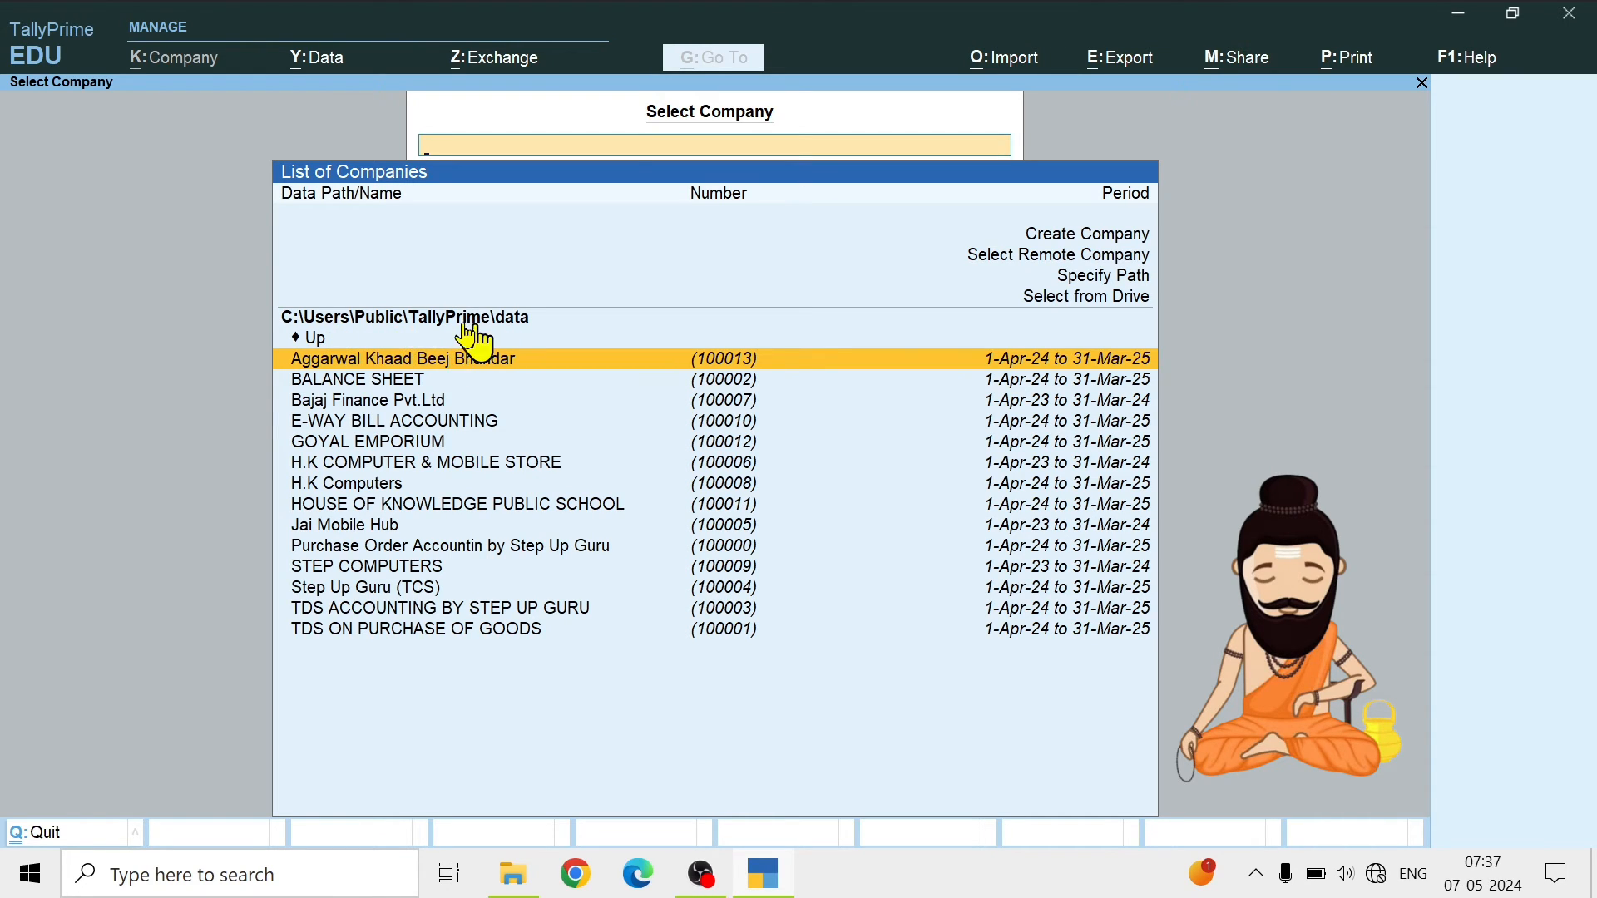
Step: Switch to File Explorer and delete all the company folders in C:\Users\Public\TallyPrime\data
click(521, 881)
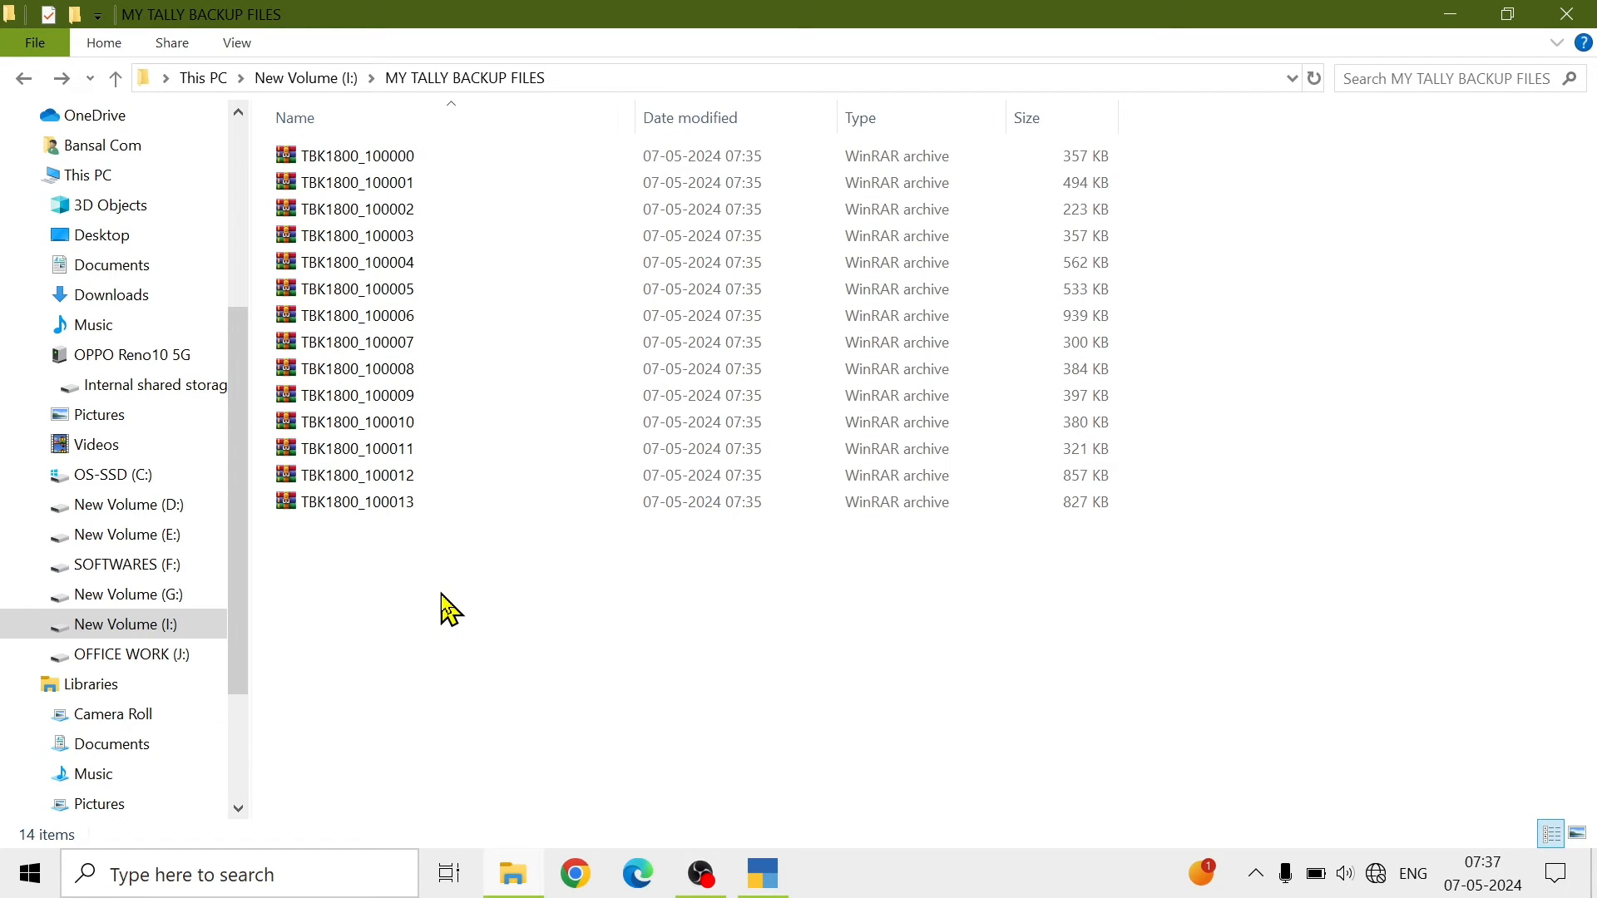
click(137, 477)
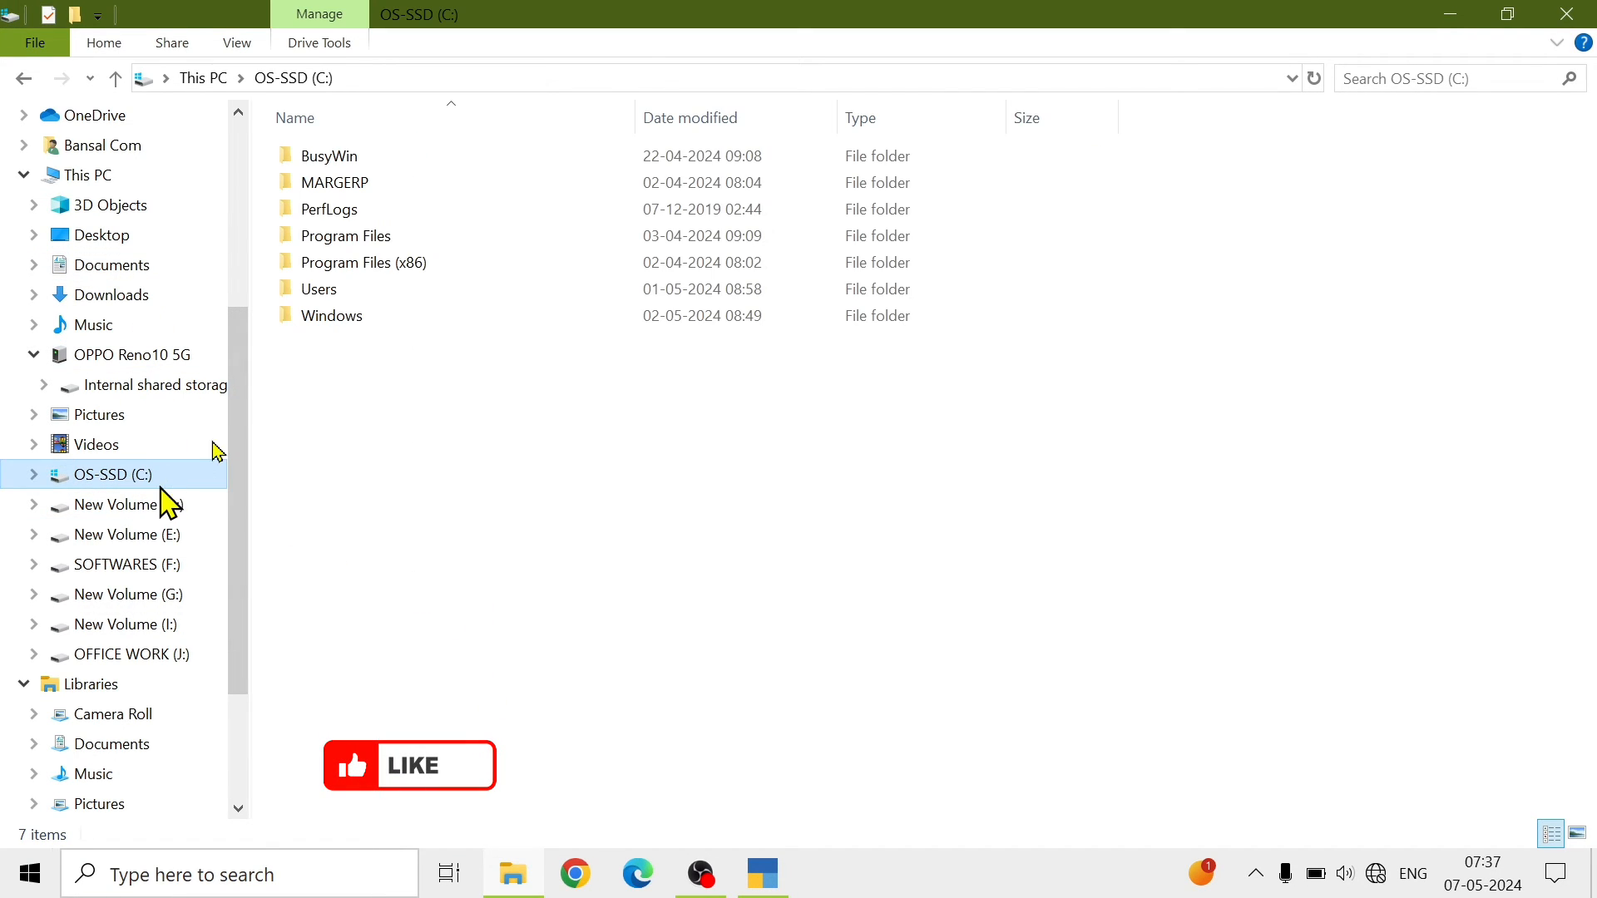
double_click(325, 291)
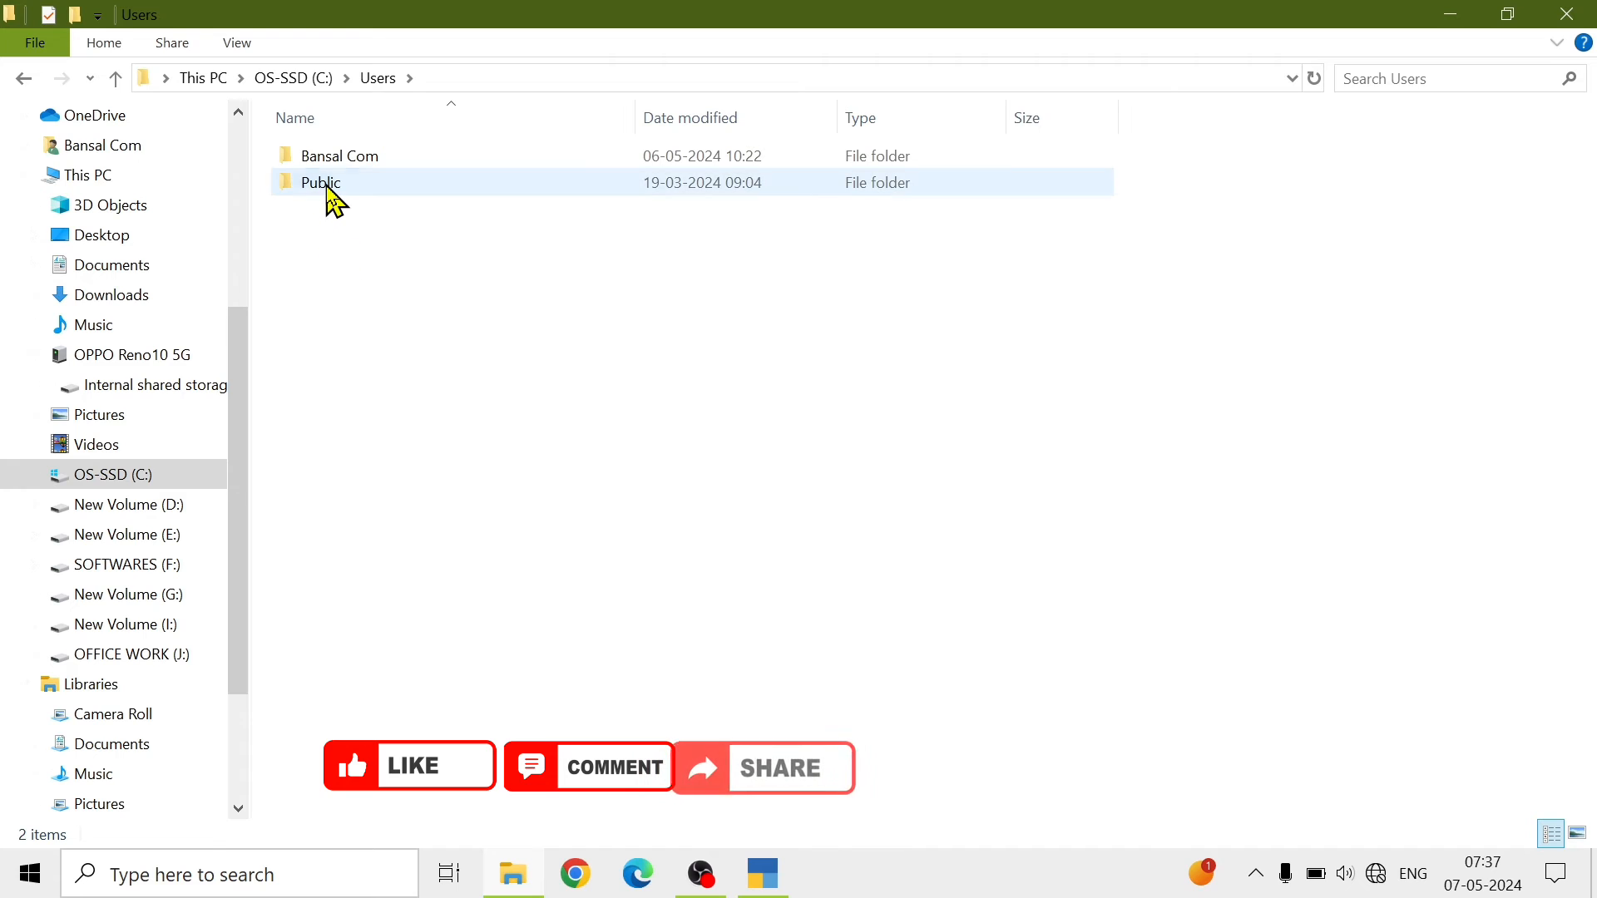
double_click(331, 185)
double_click(332, 291)
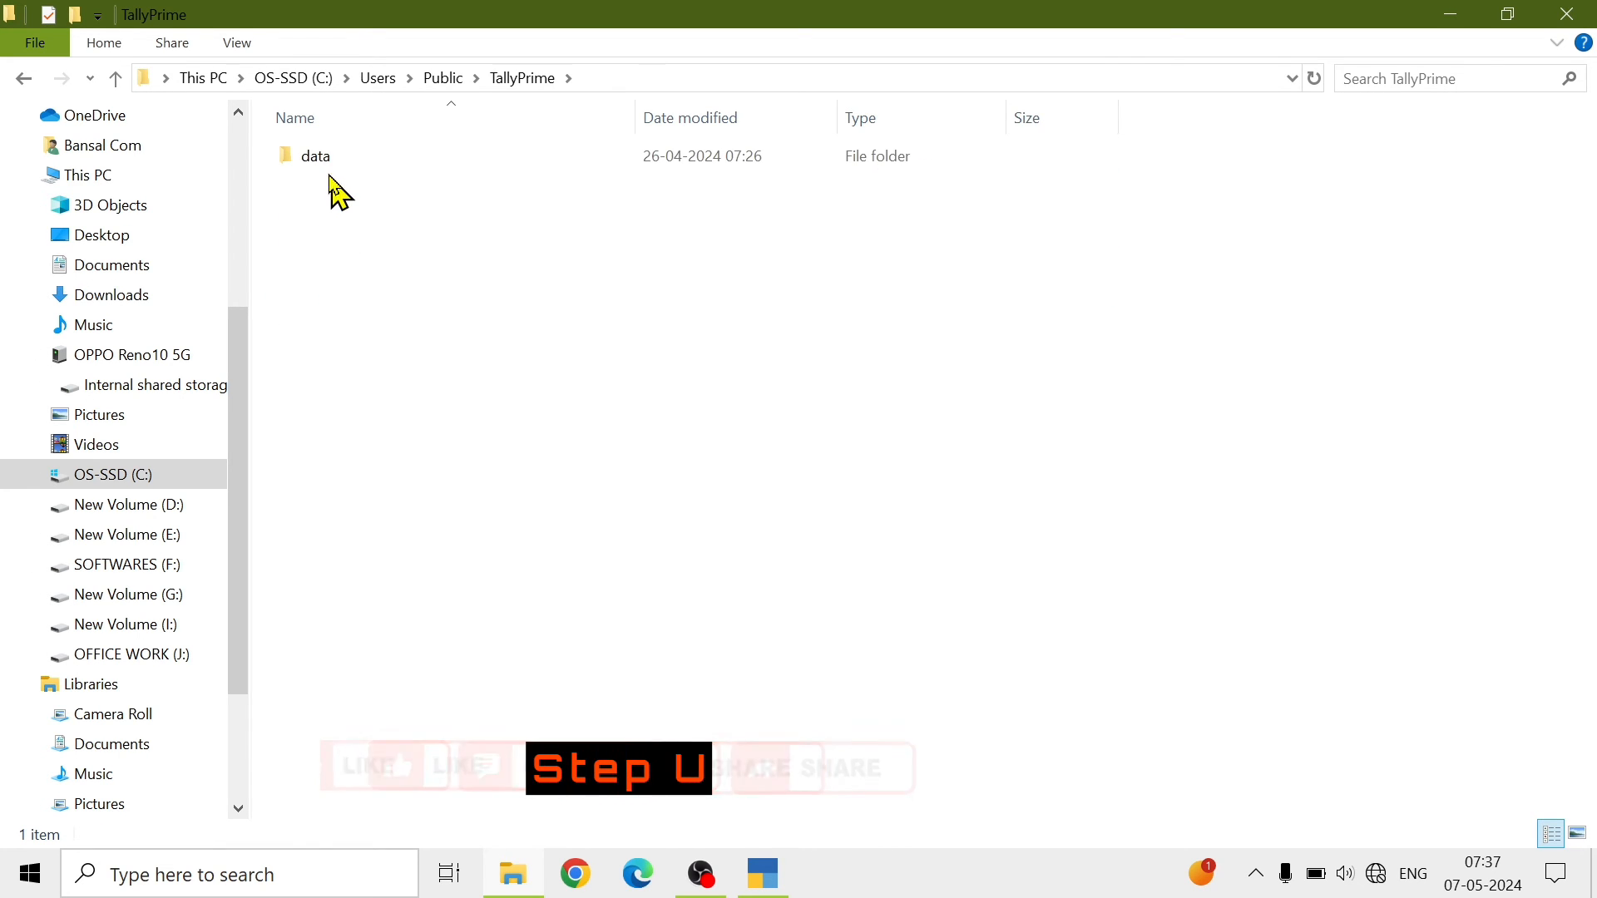
double_click(330, 162)
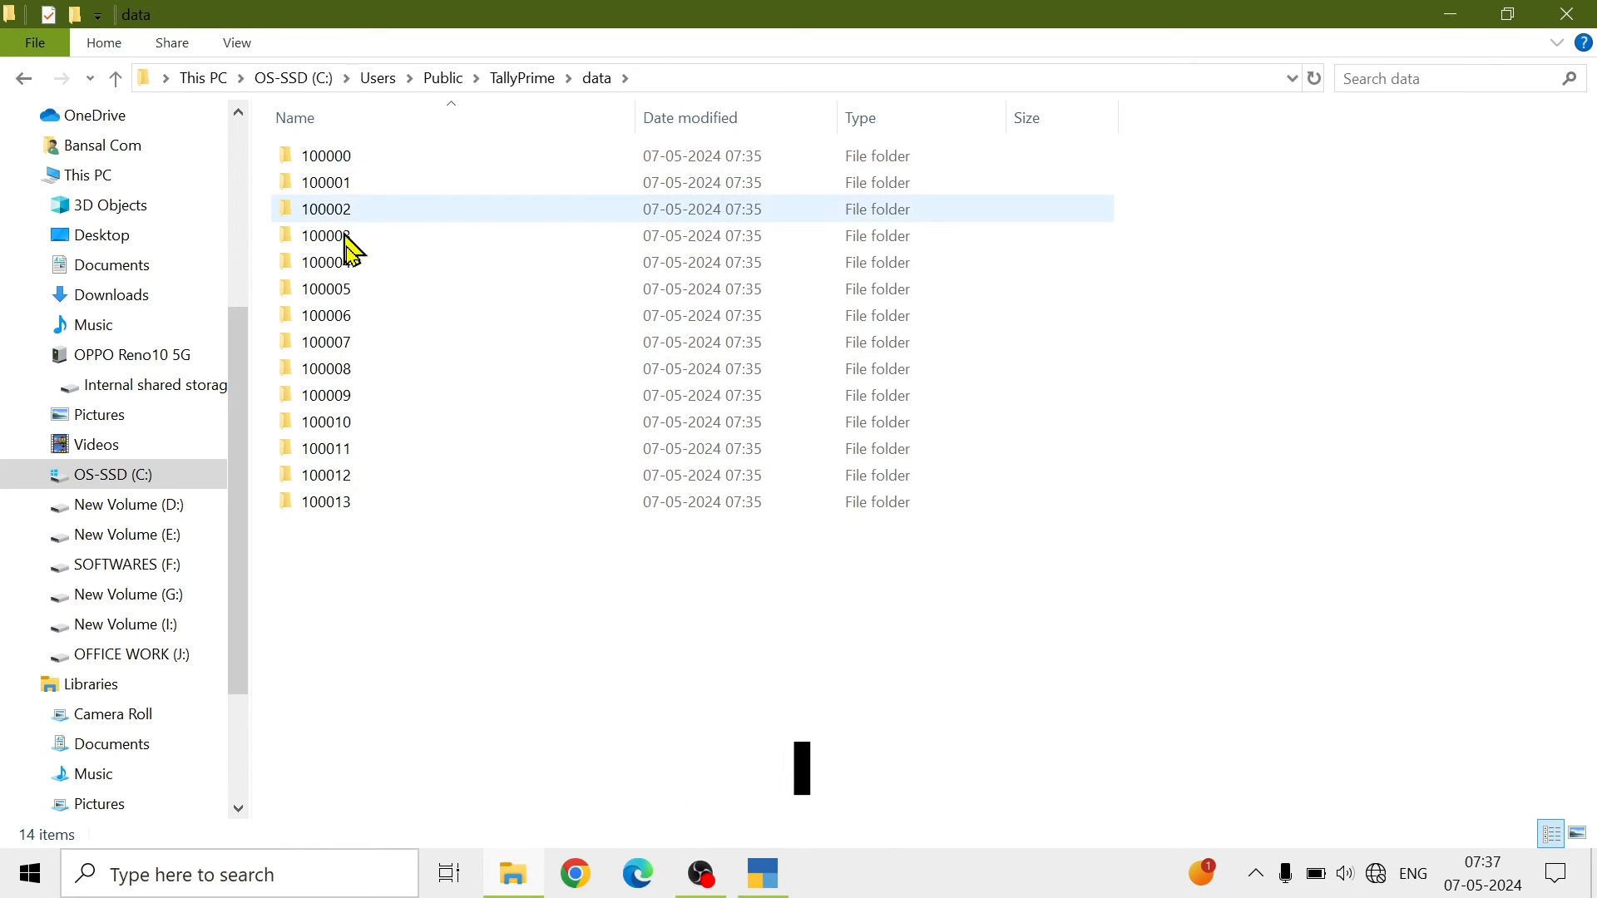
key(ctrl+a)
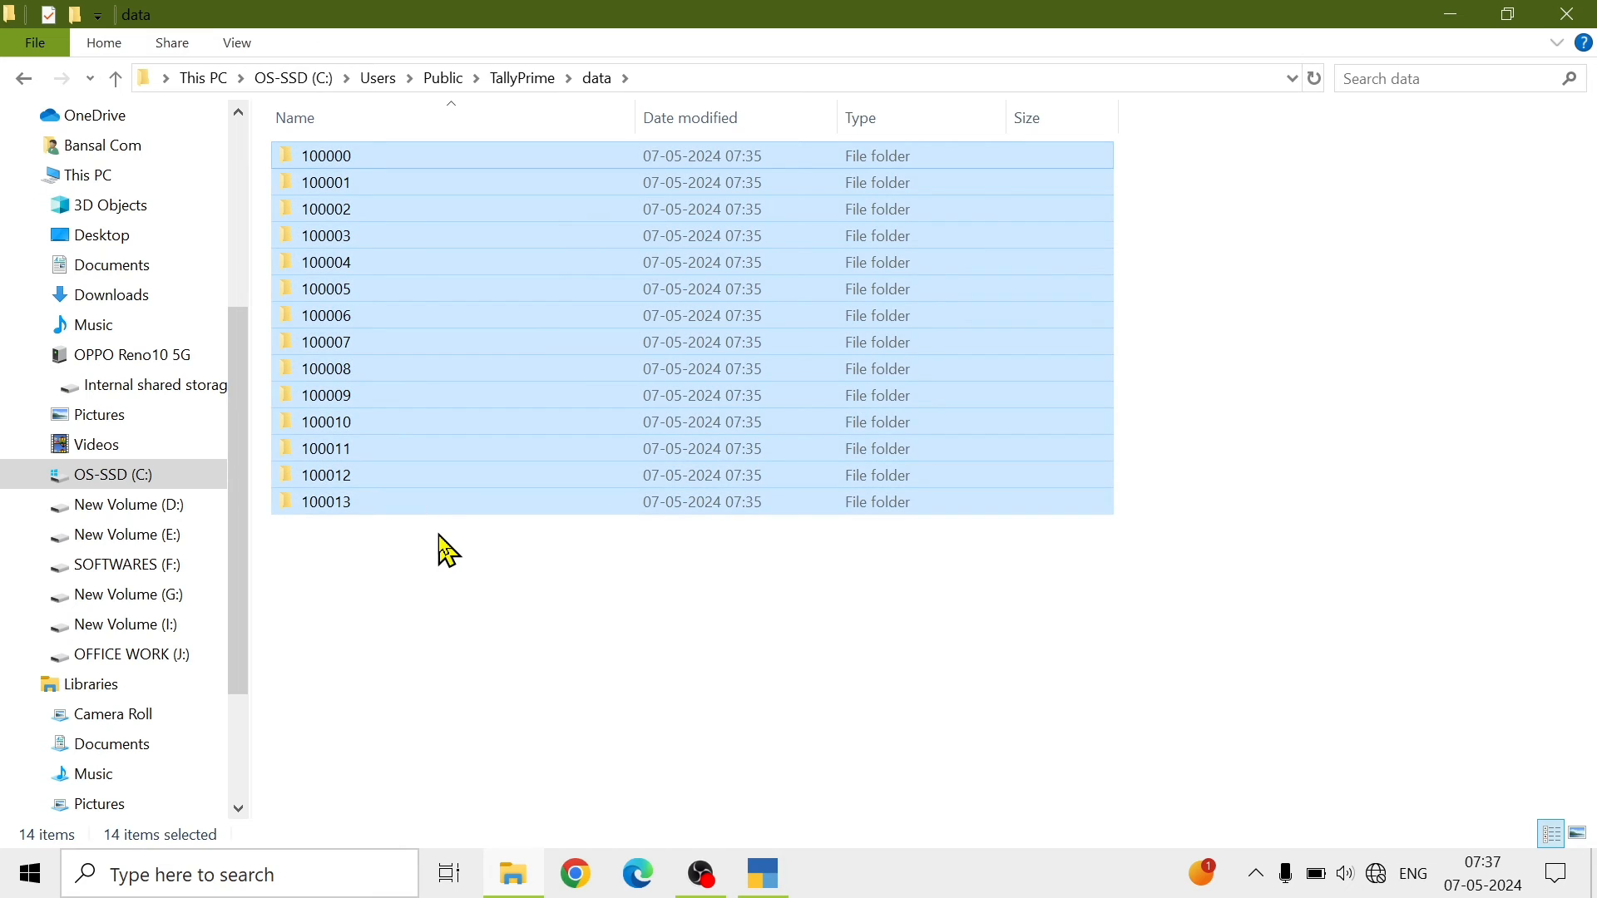
key(Delete)
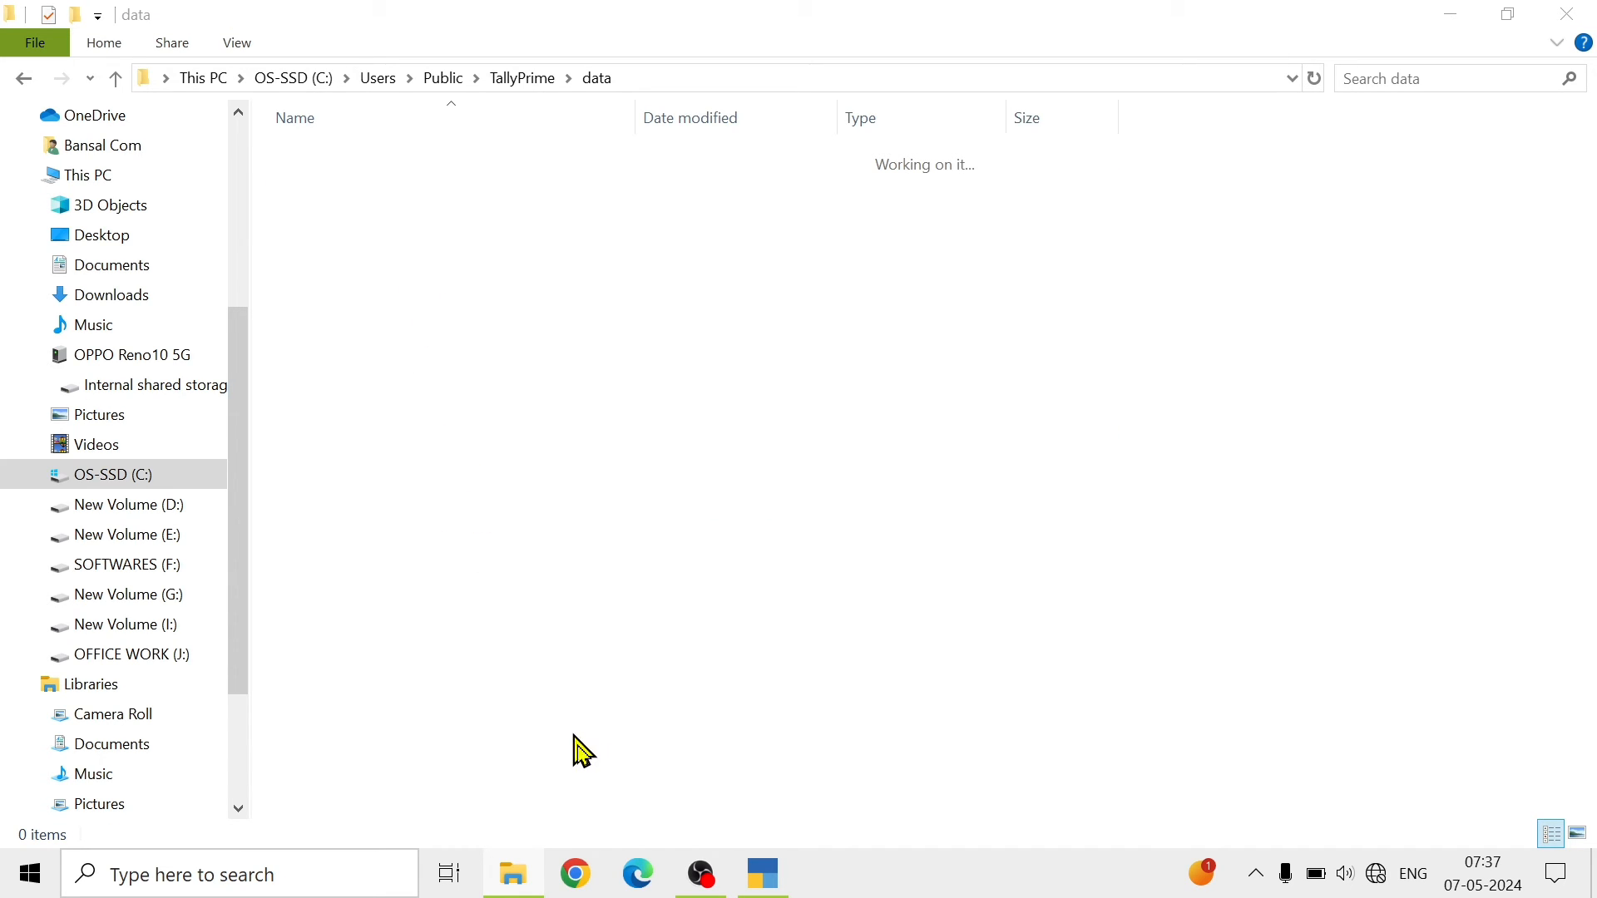
Step: Switch back to TallyPrime and reload the list of companies, declining to quit the program
click(756, 886)
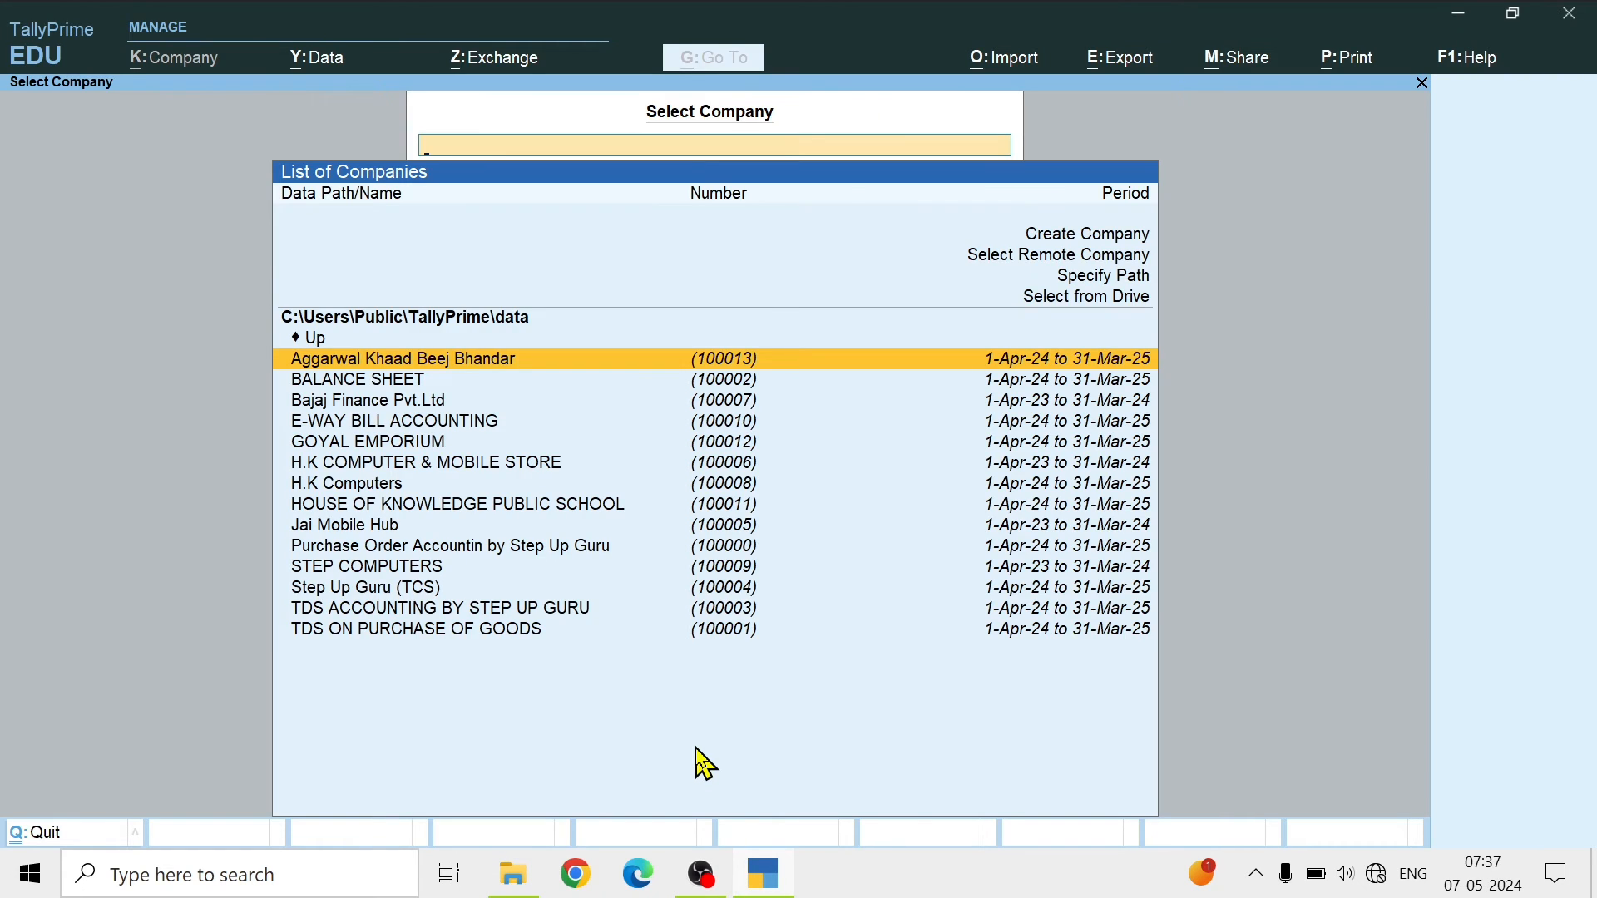
key(Escape)
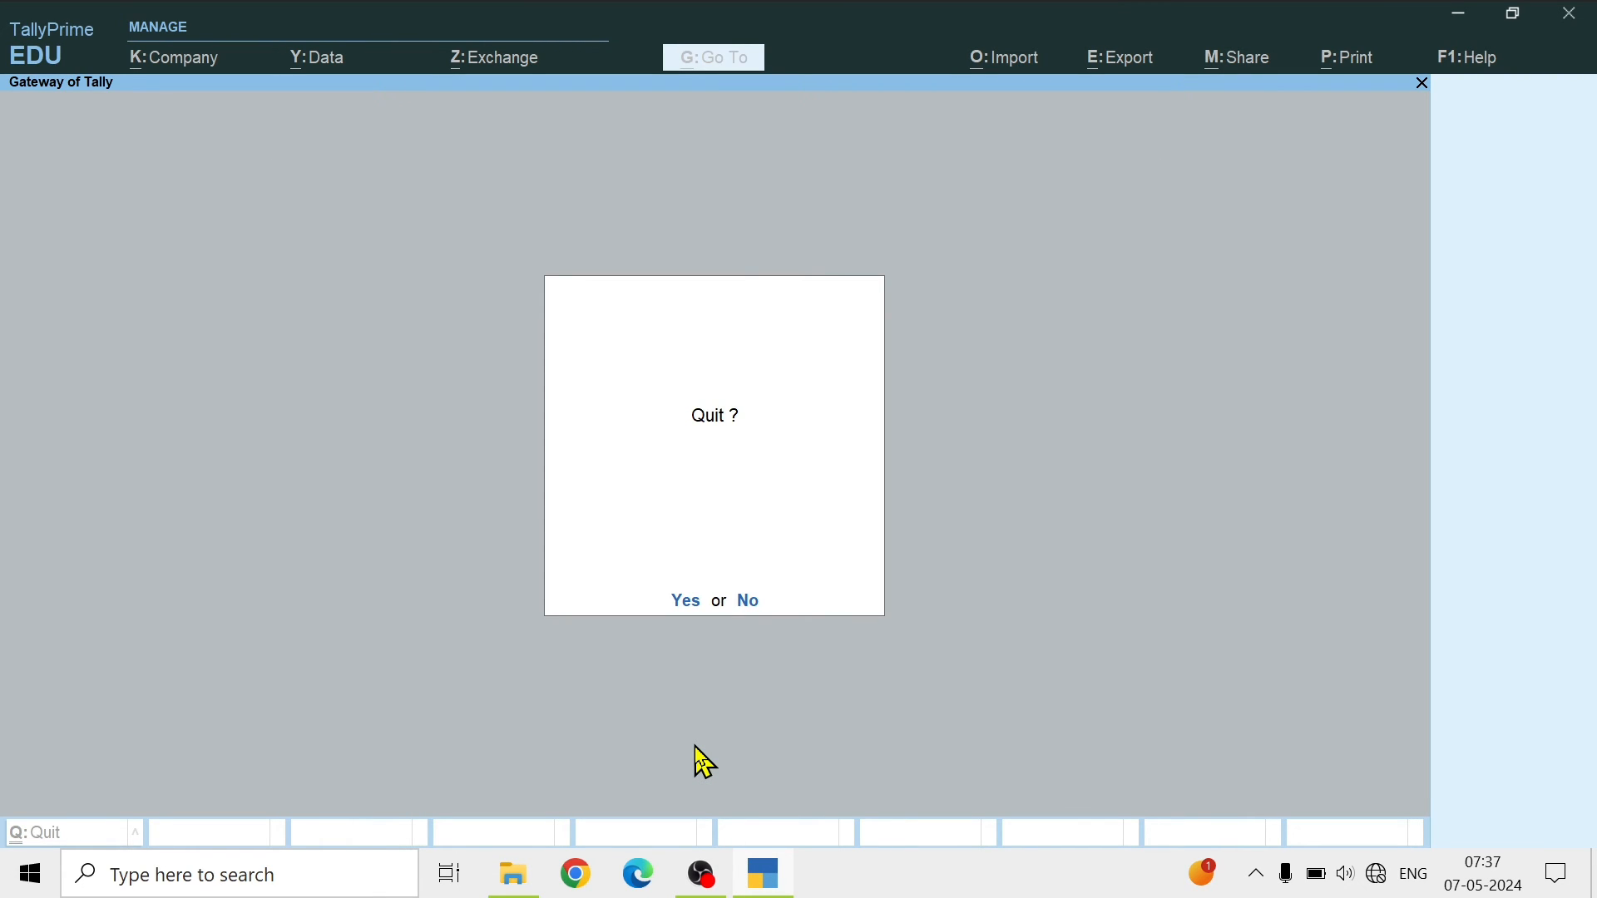
key(n)
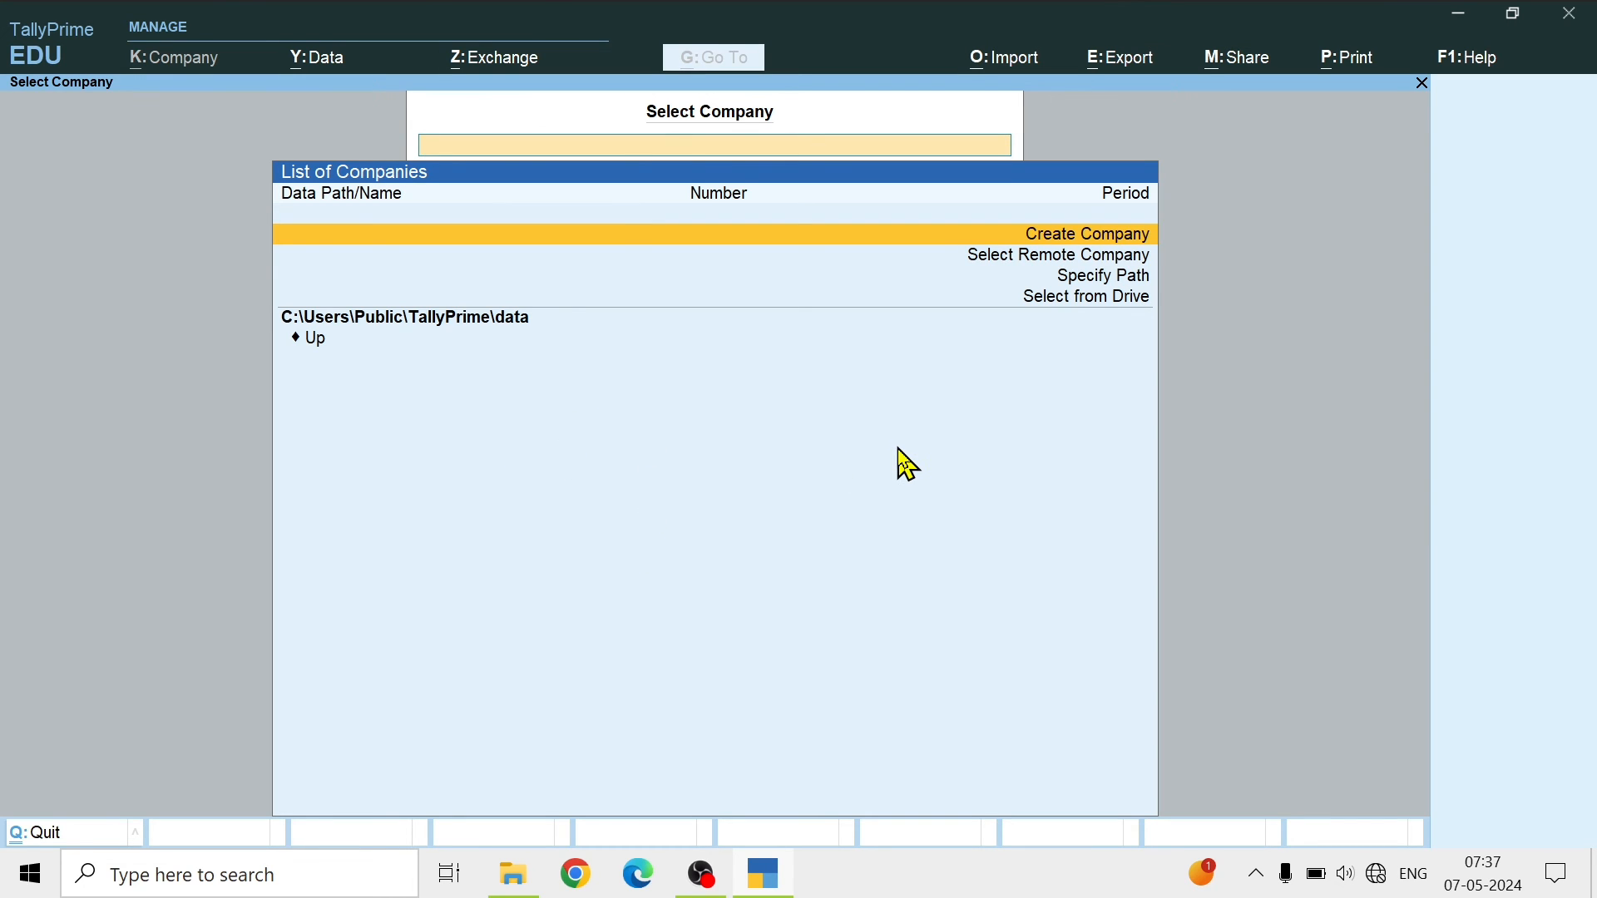
Step: Start restoring company data and browse to I:\MY TALLY BACKUP FILES as the backup source
click(323, 60)
key(Down)
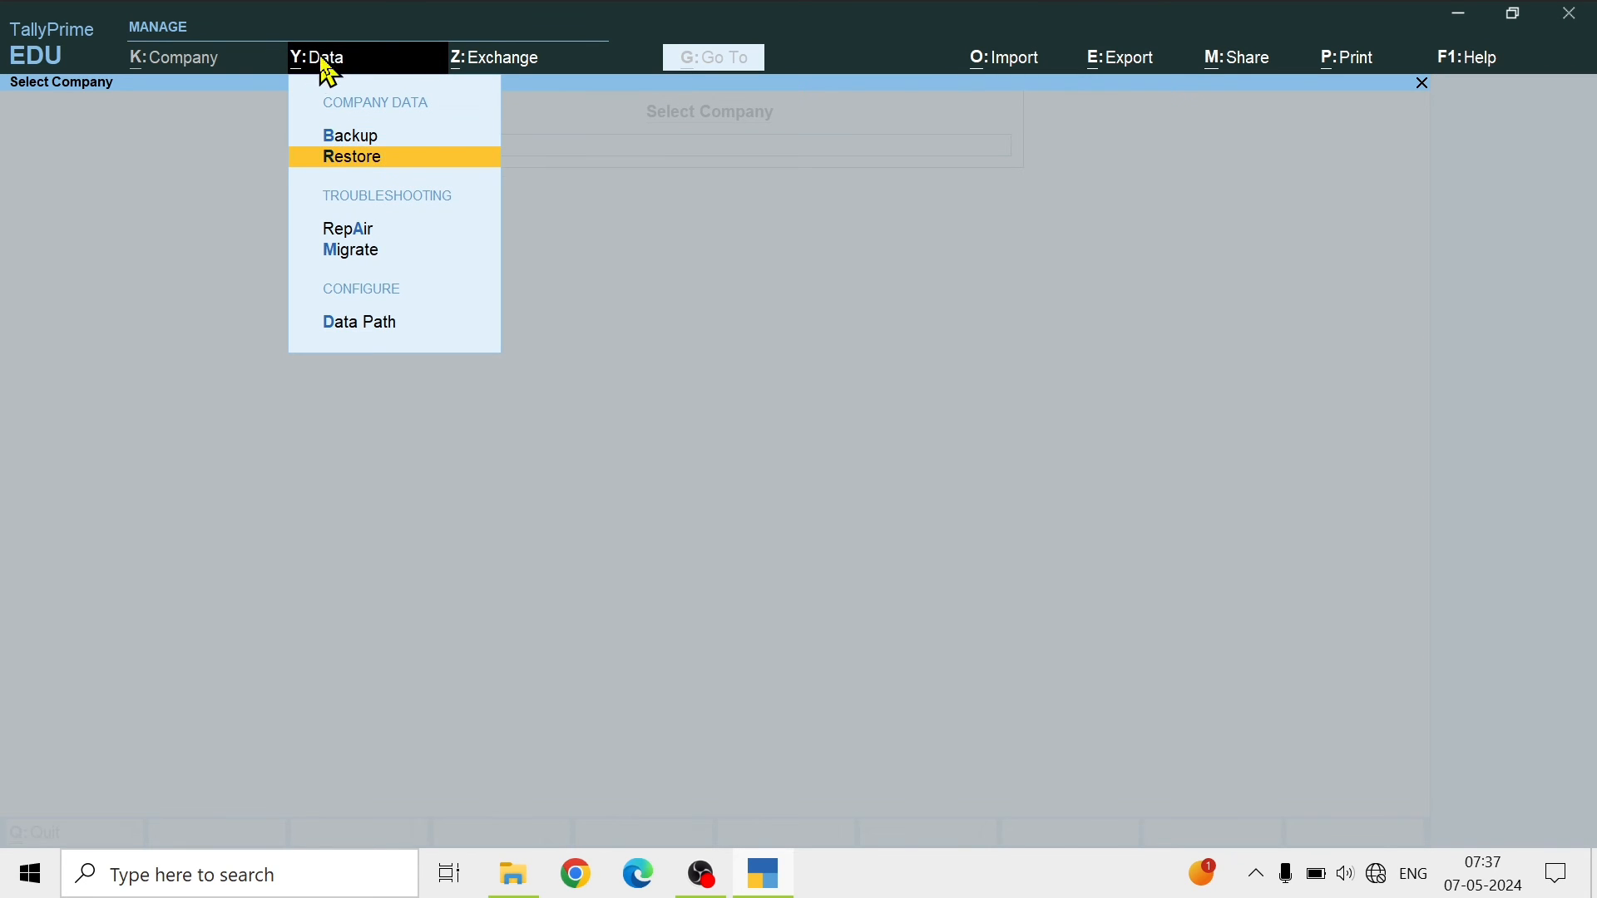
key(Return)
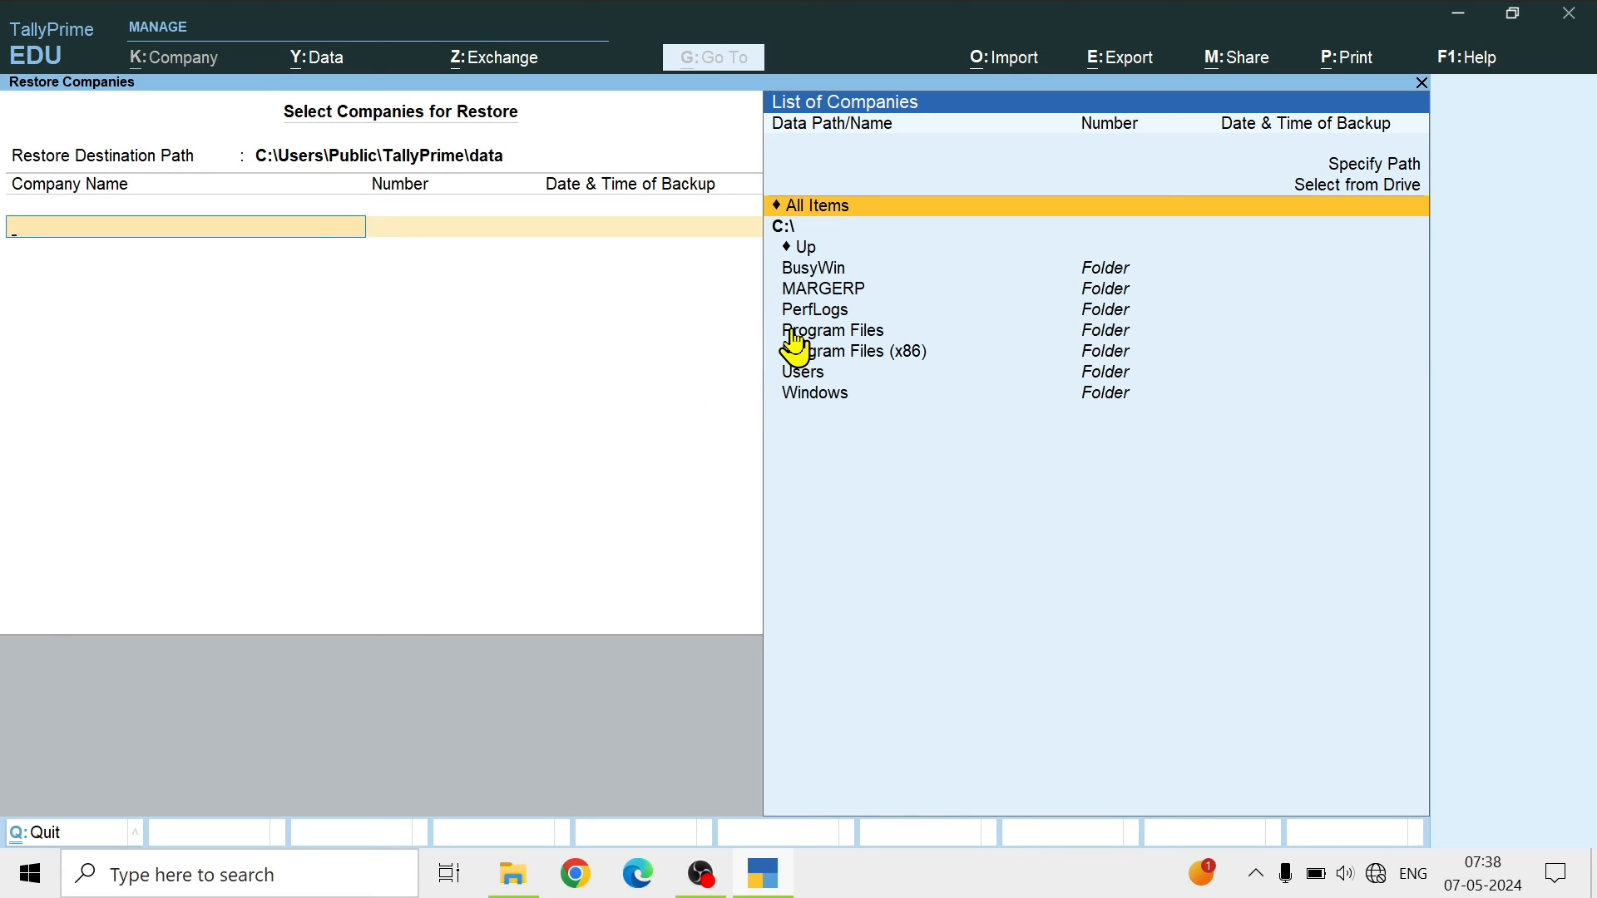
key(Up)
key(Return)
key(Down)
key(Down)
key(Down)
key(Down)
key(Down)
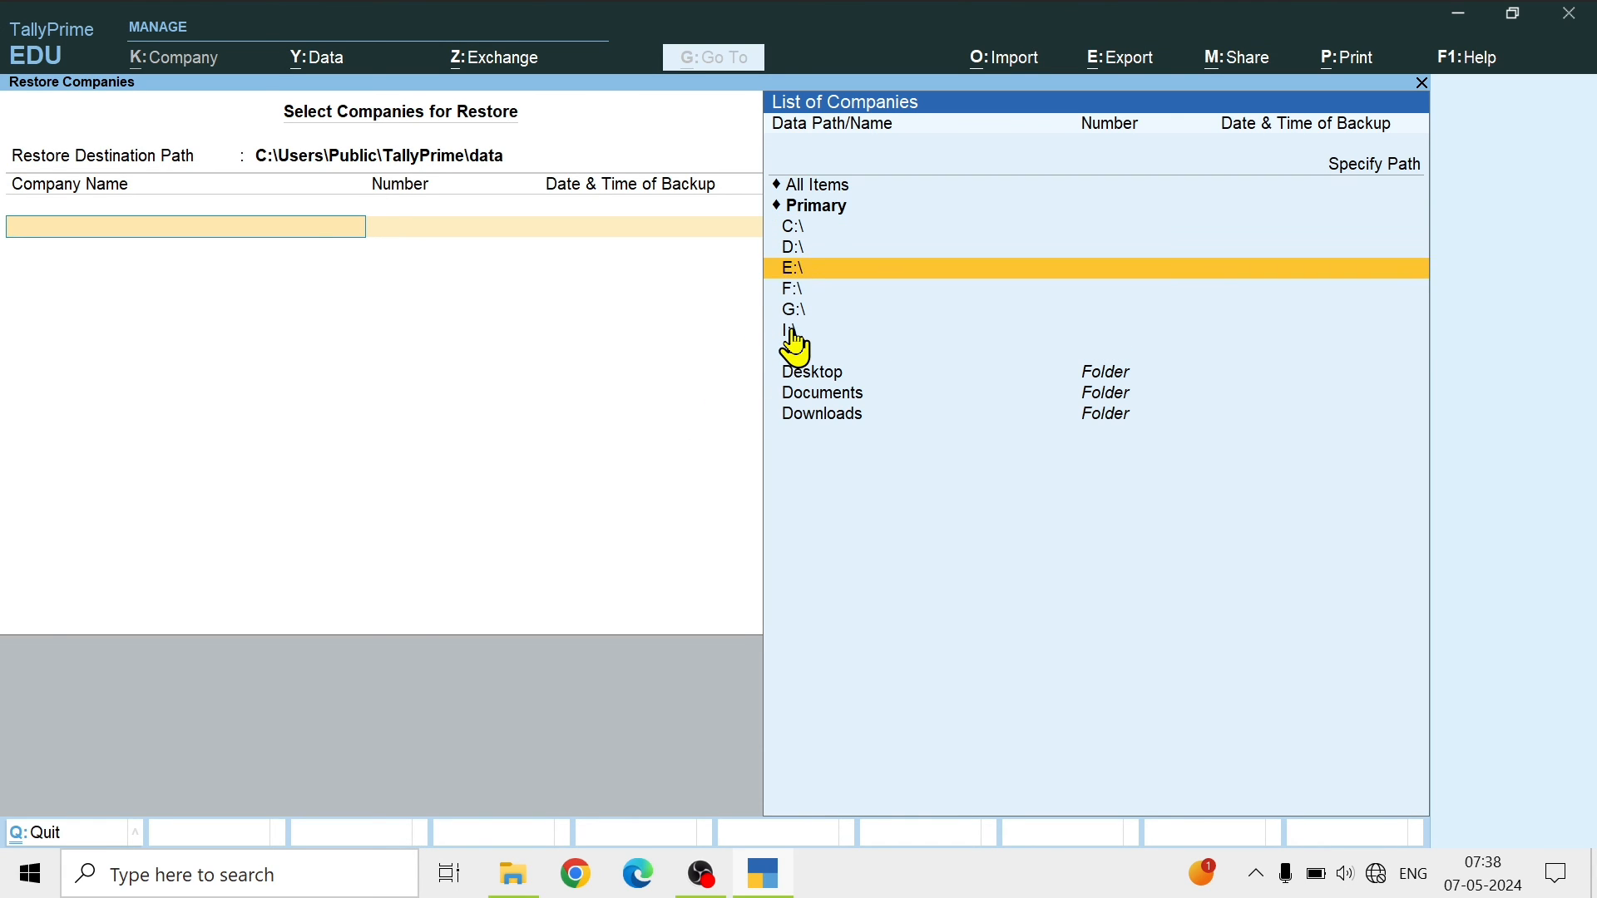
click(872, 333)
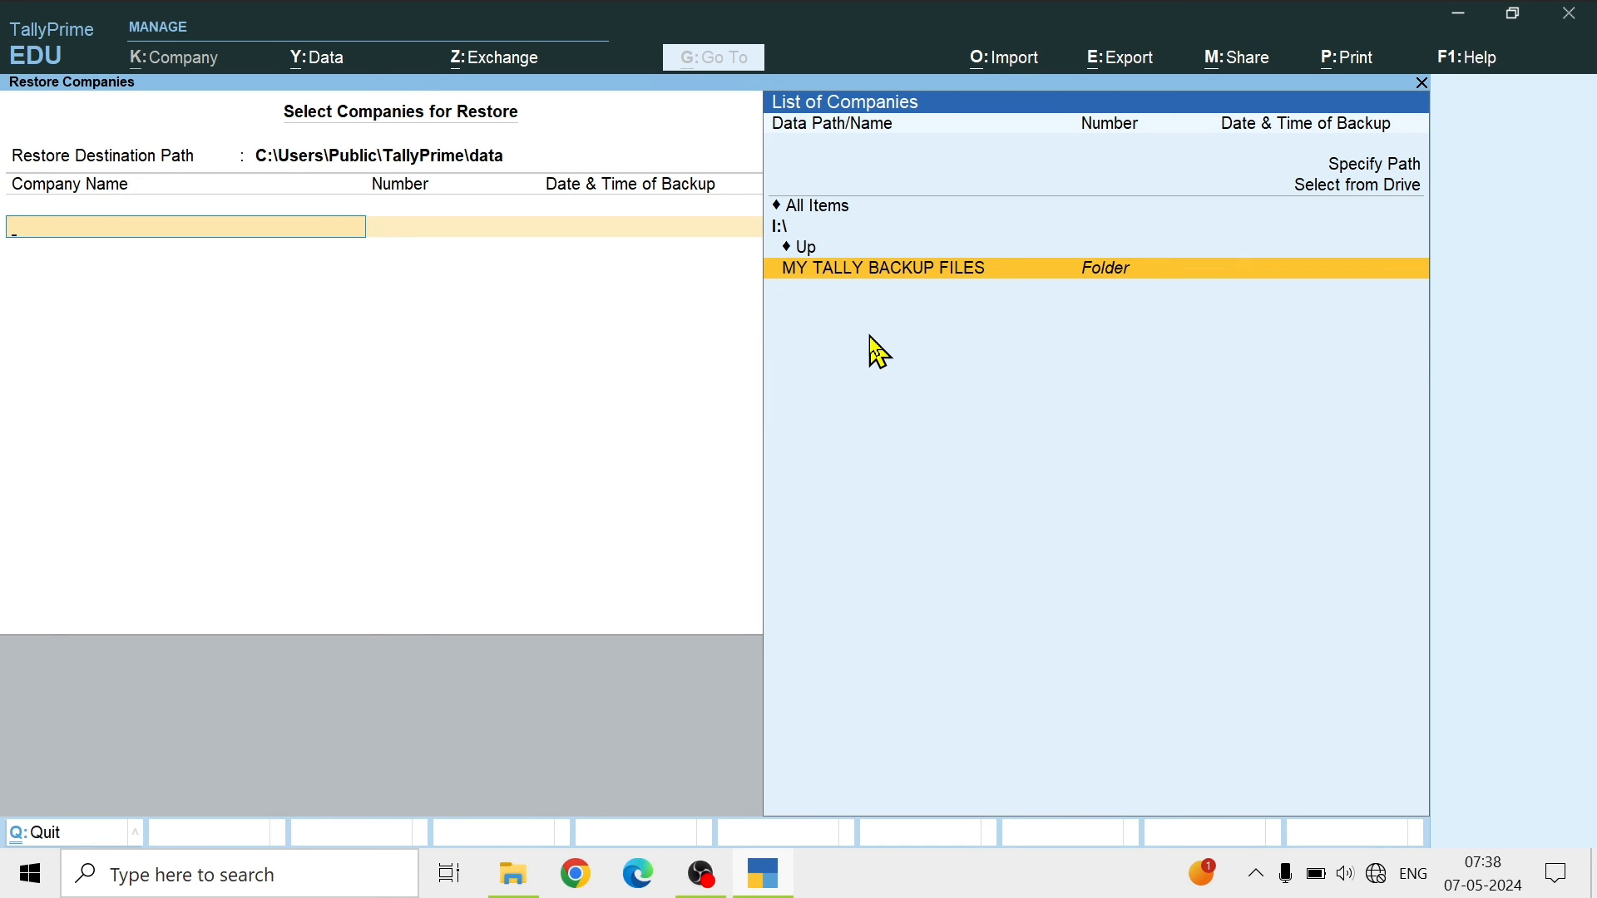
click(915, 269)
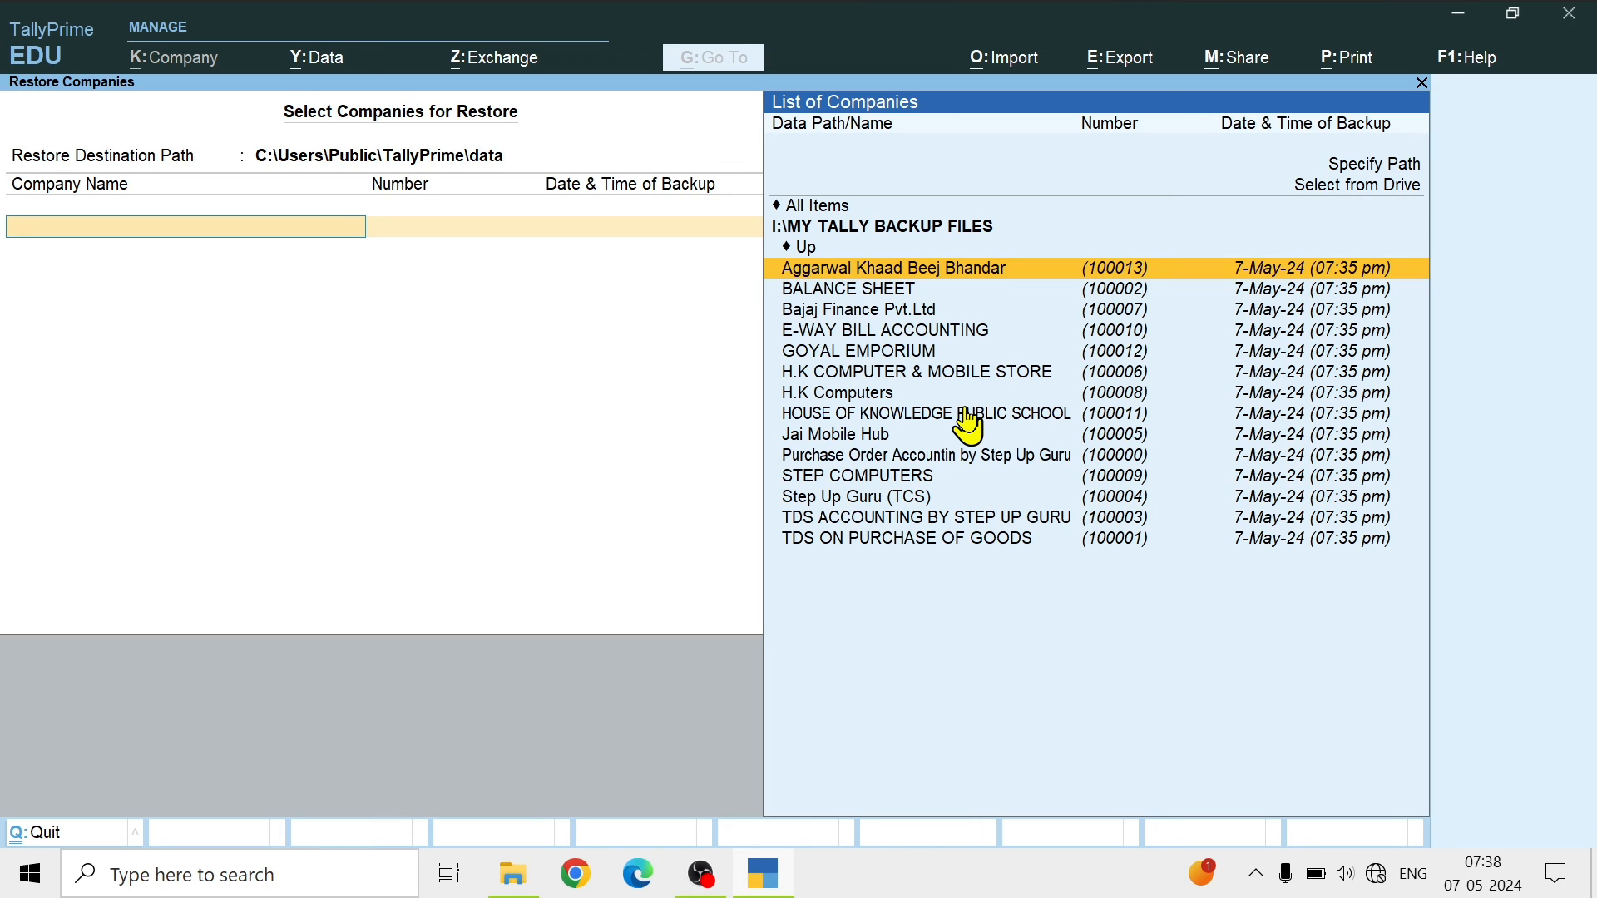
Step: Restore only the company Aggarwal Khaad Beej Bhandar from the backup and reload the list of companies
key(Return)
key(Up)
key(Up)
key(Up)
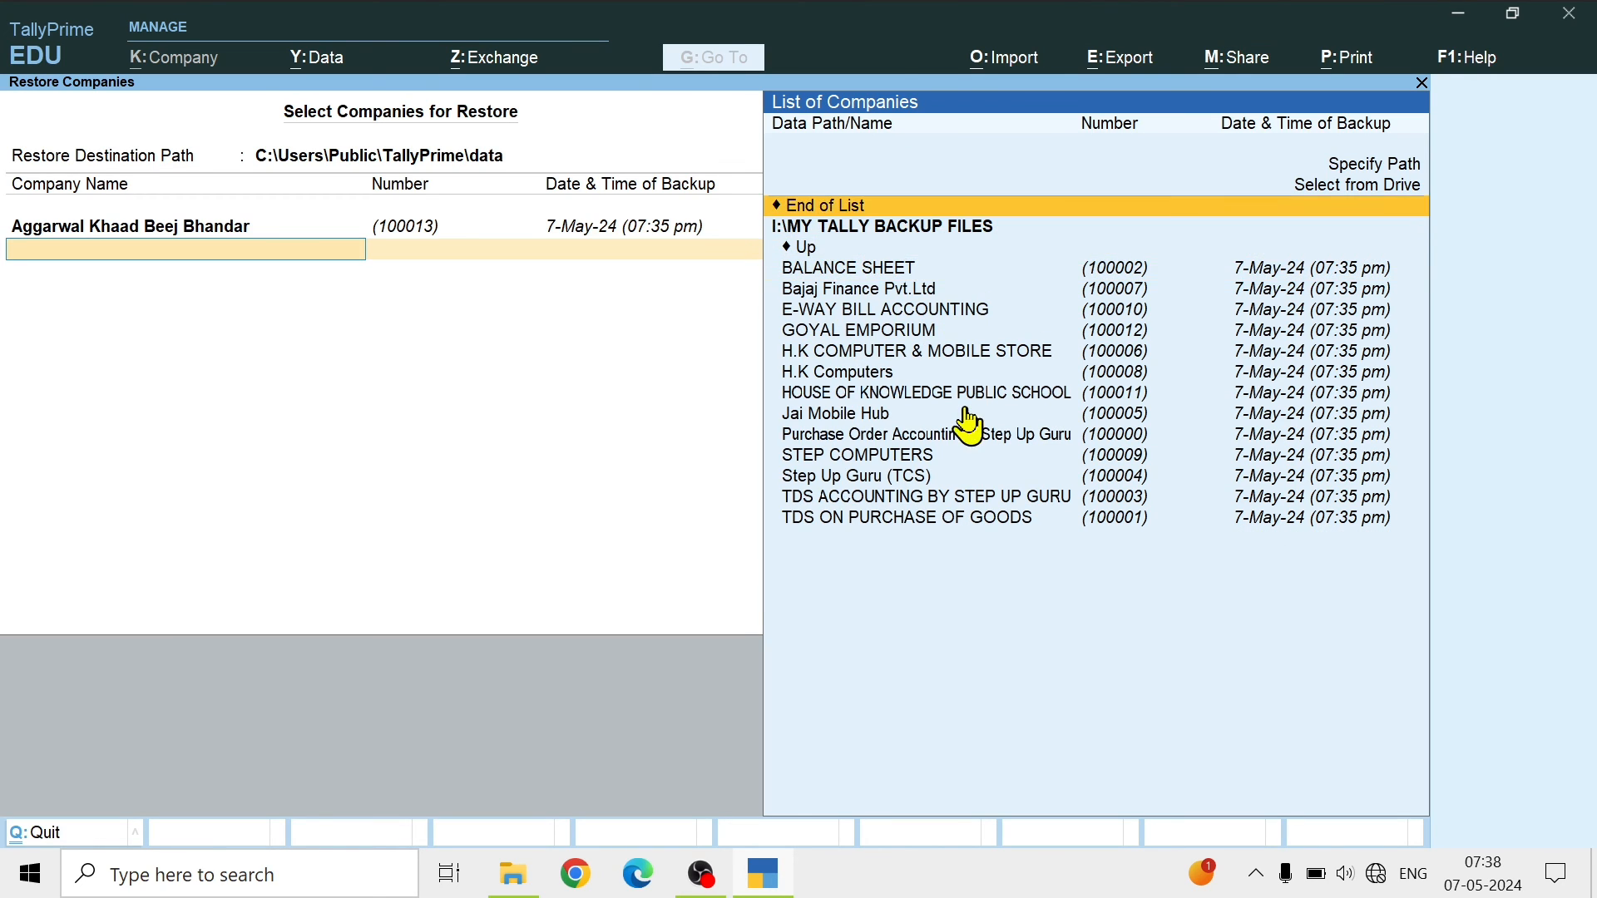
key(Return)
key(Return)
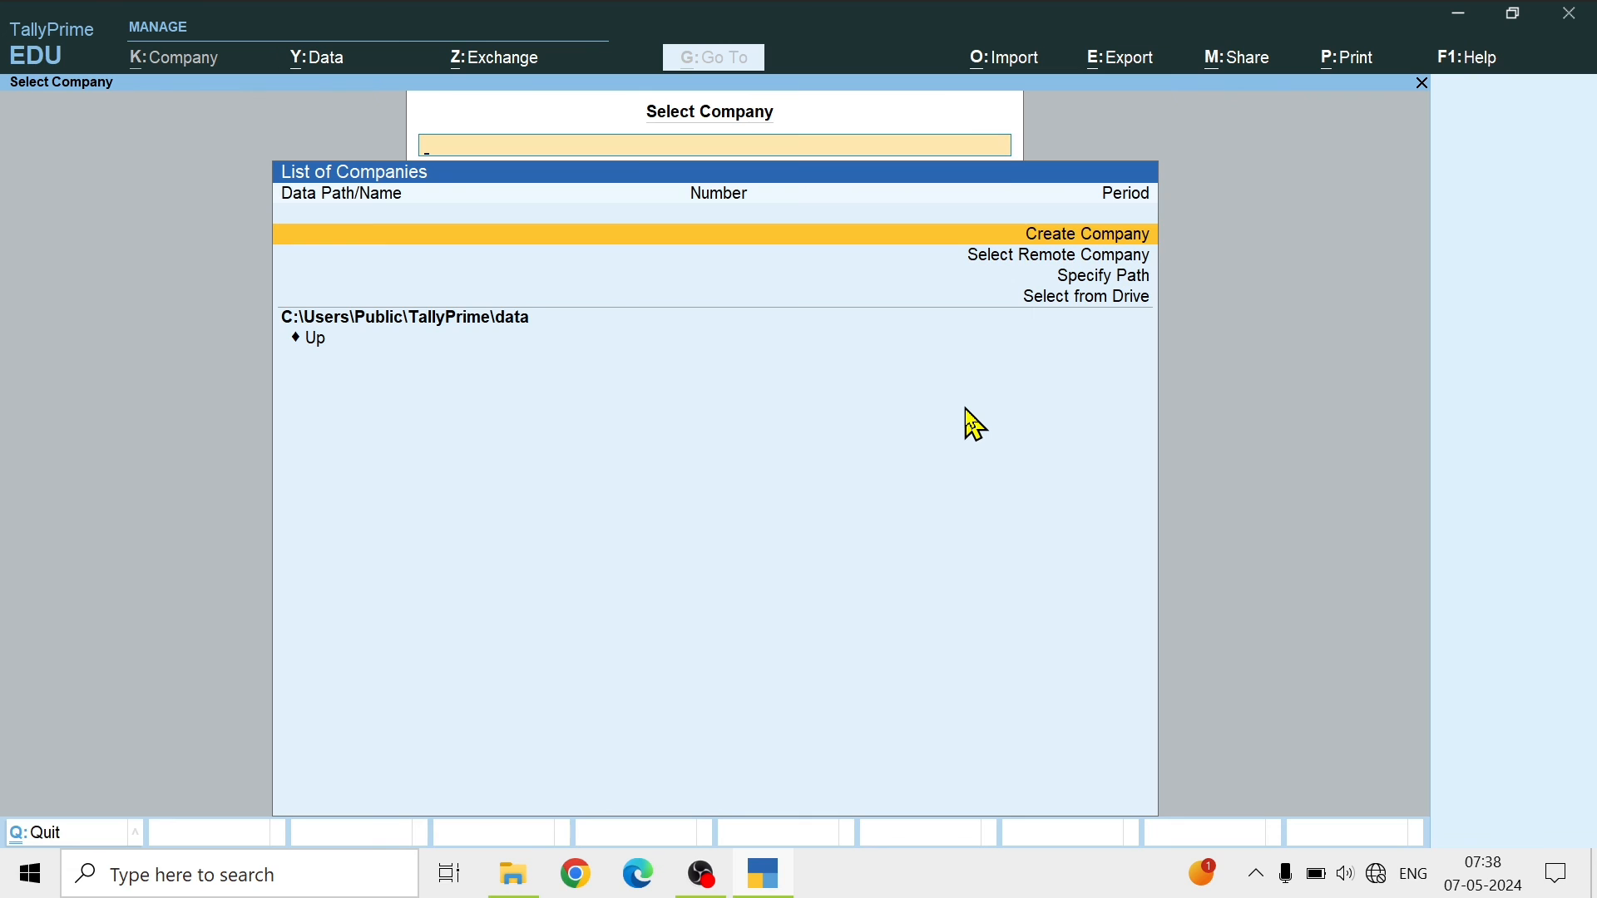
key(Escape)
key(Escape)
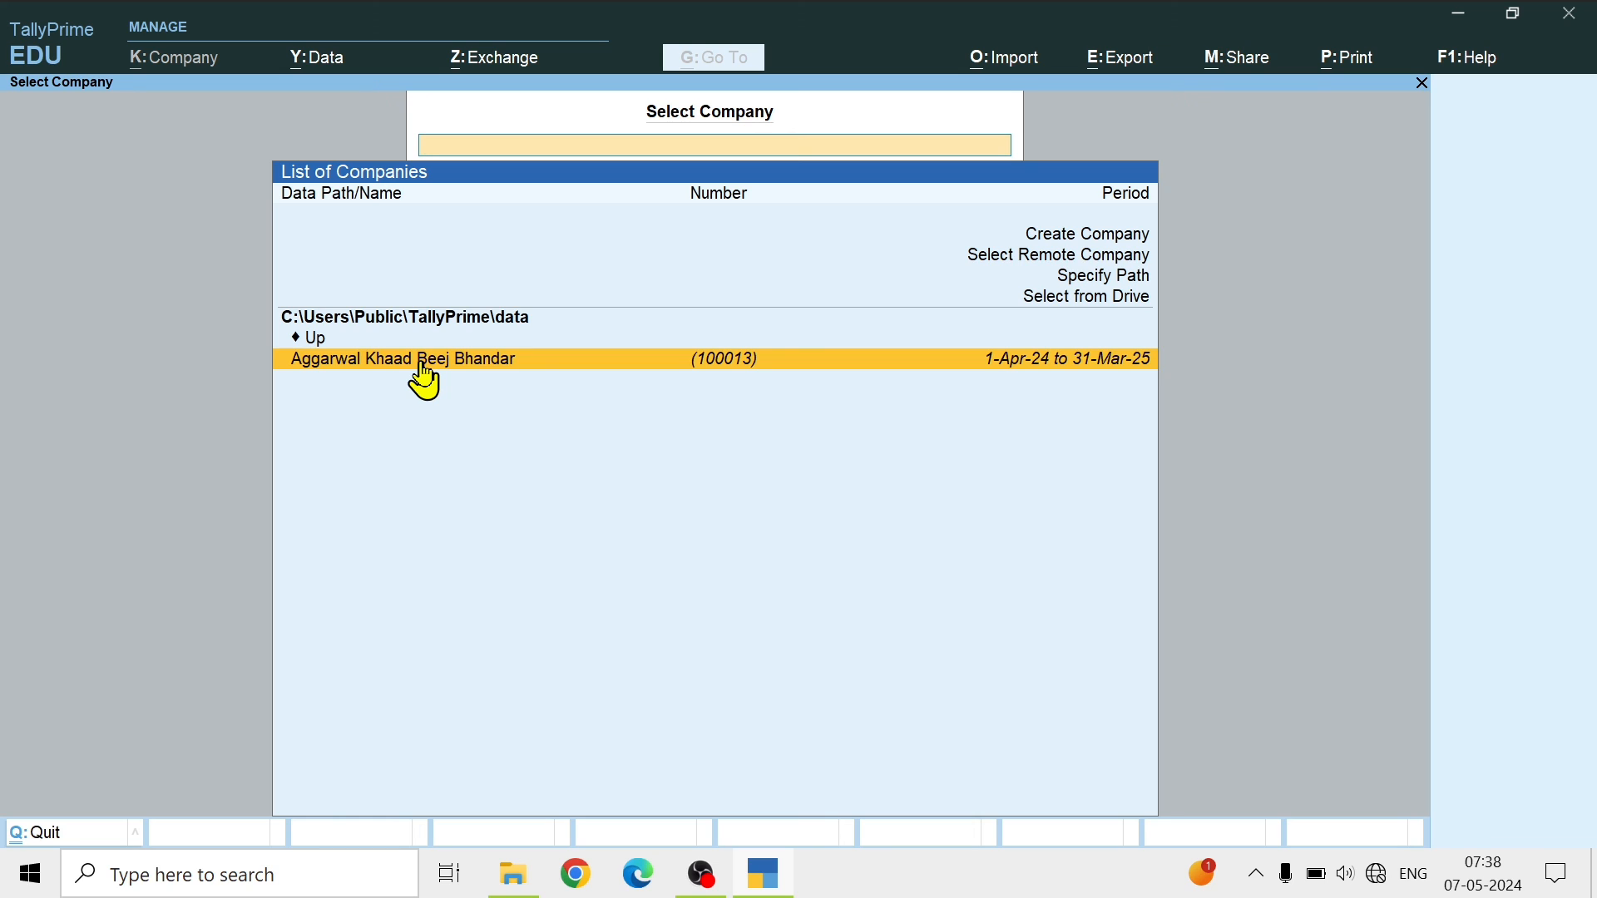
Step: Start another company restore and browse to the MY TALLY BACKUP FILES folder on drive I: for its source
key(alt+y)
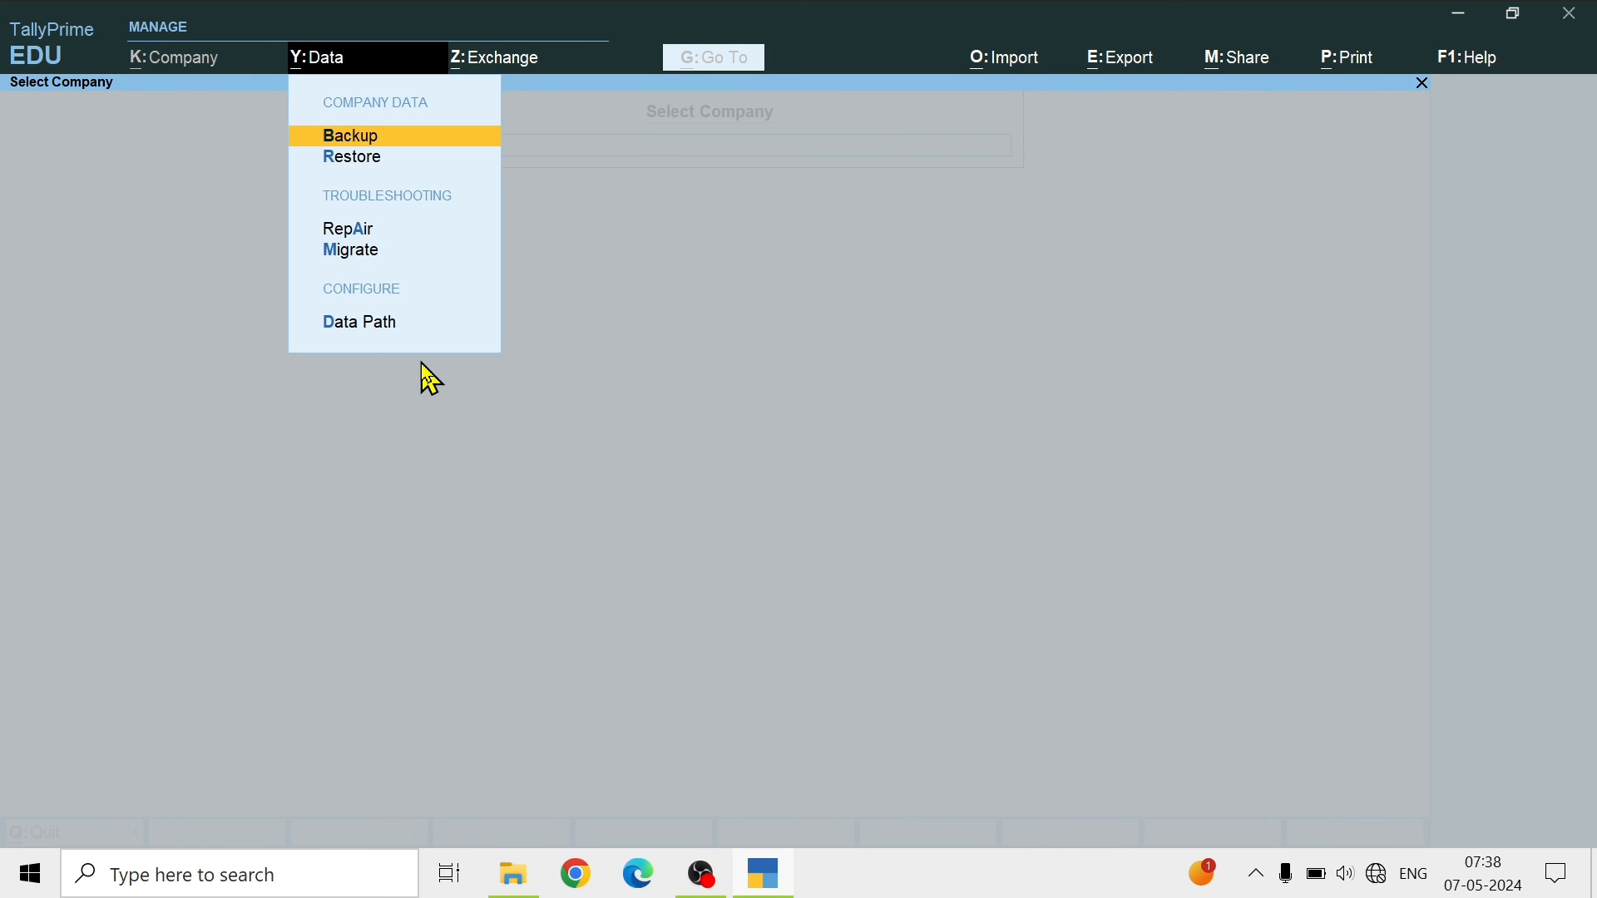
key(r)
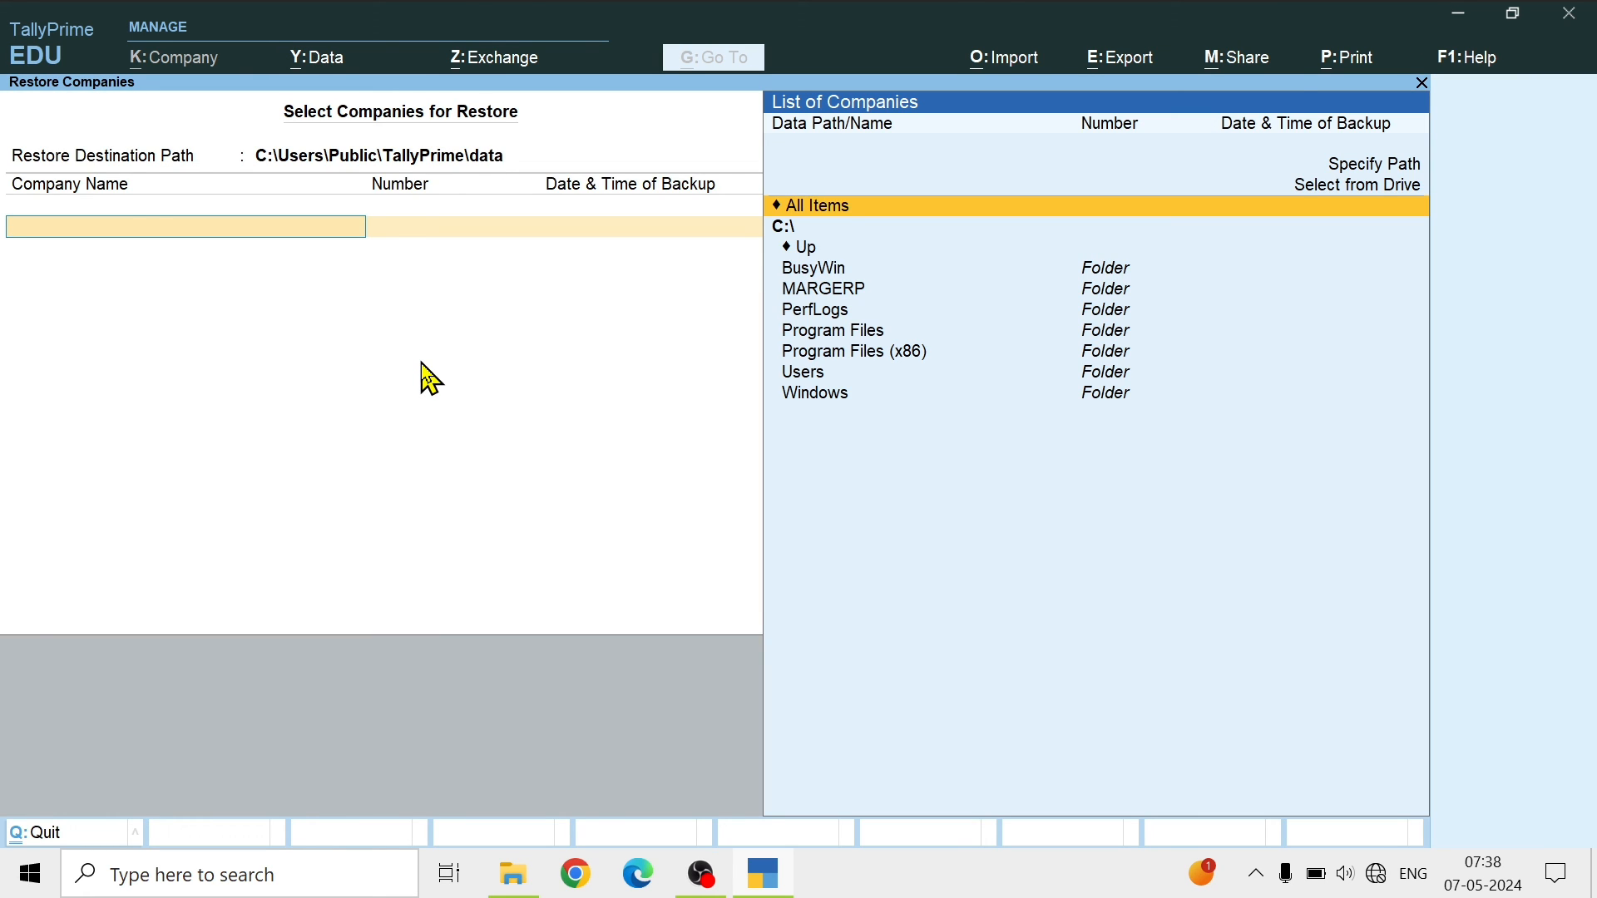
key(Up)
key(Return)
key(Down)
key(Down)
key(Down)
key(Down)
key(Down)
key(Return)
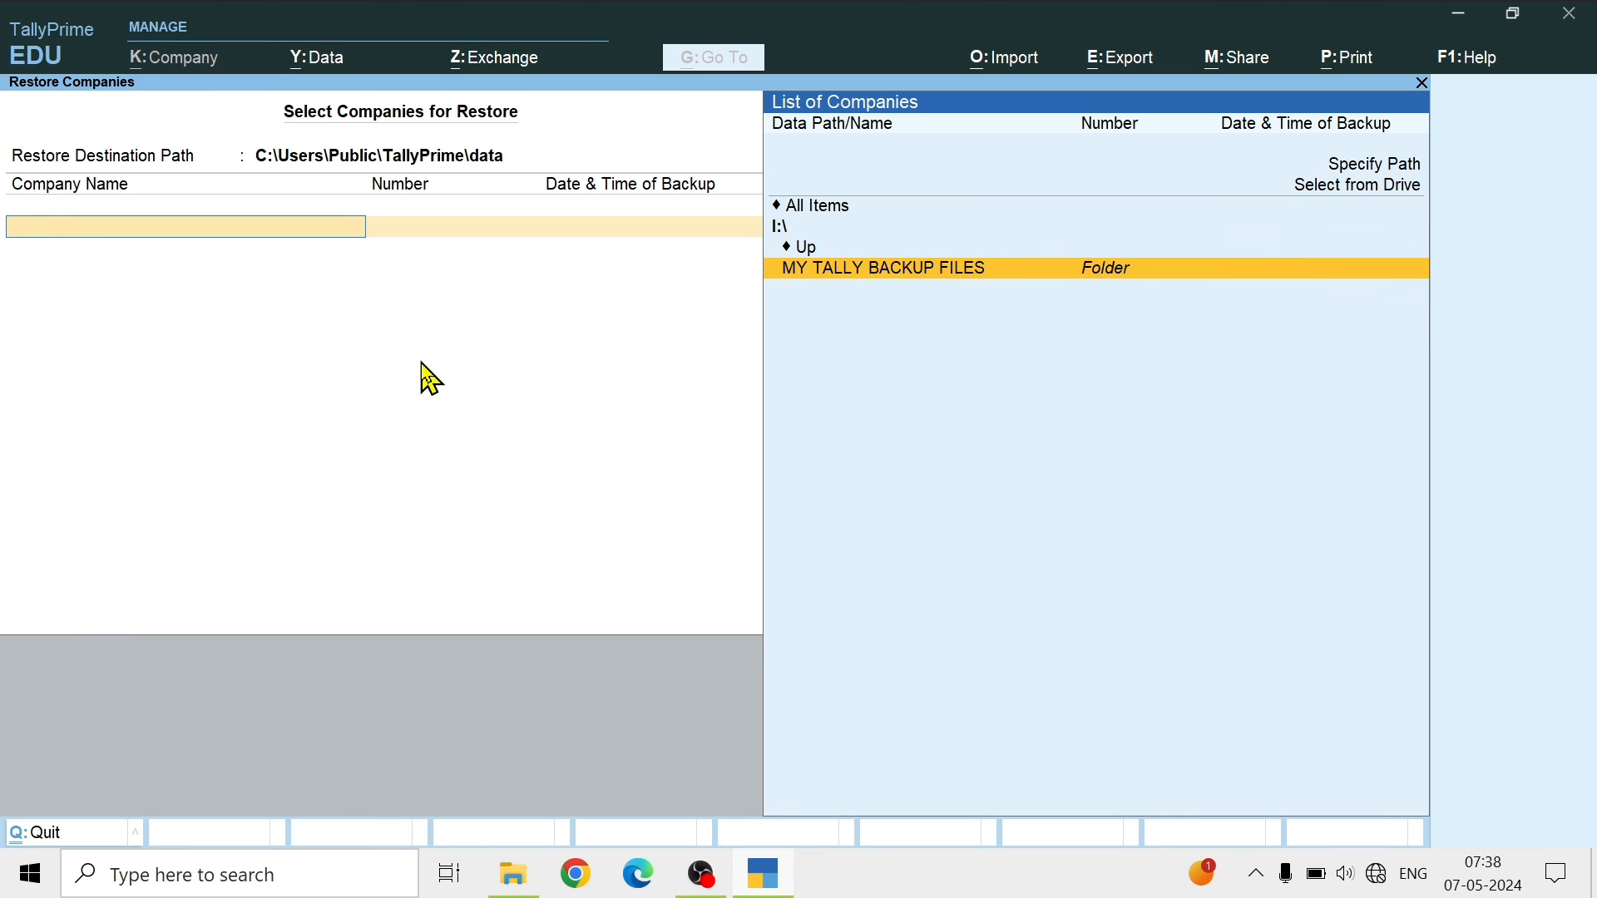
key(Return)
Step: Go through the backed-up companies and add E-WAY BILL ACCOUNTING to the companies for restore
key(Down)
key(Down)
key(Down)
key(Down)
key(Down)
key(Down)
key(Down)
key(Down)
key(Down)
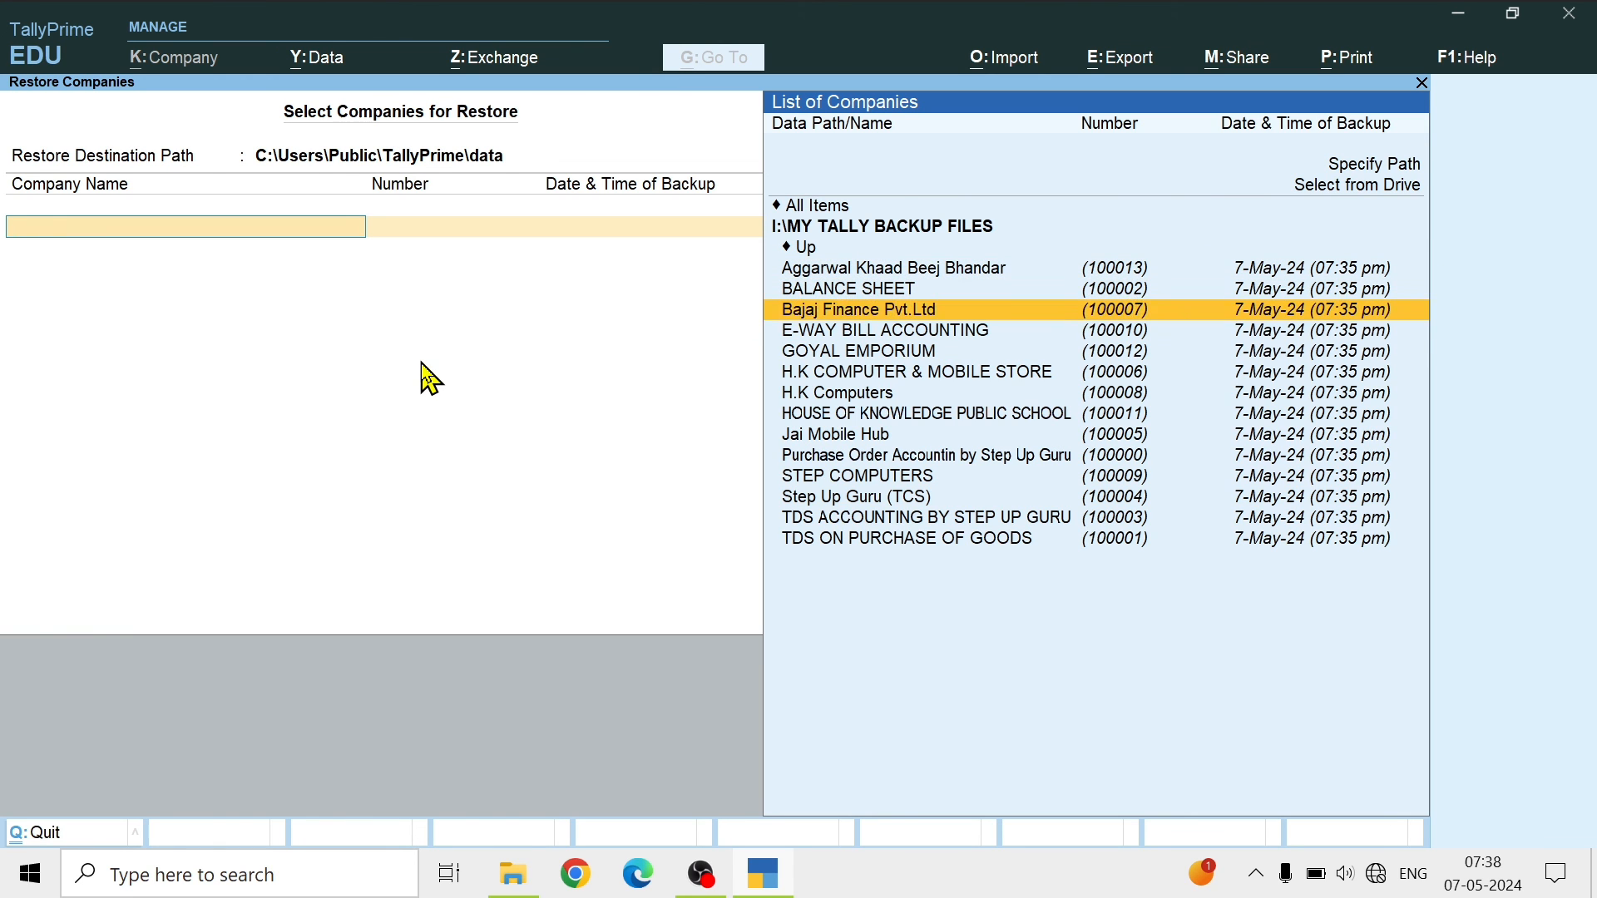
key(Up)
key(Up)
key(Up)
key(Up)
key(Up)
key(Up)
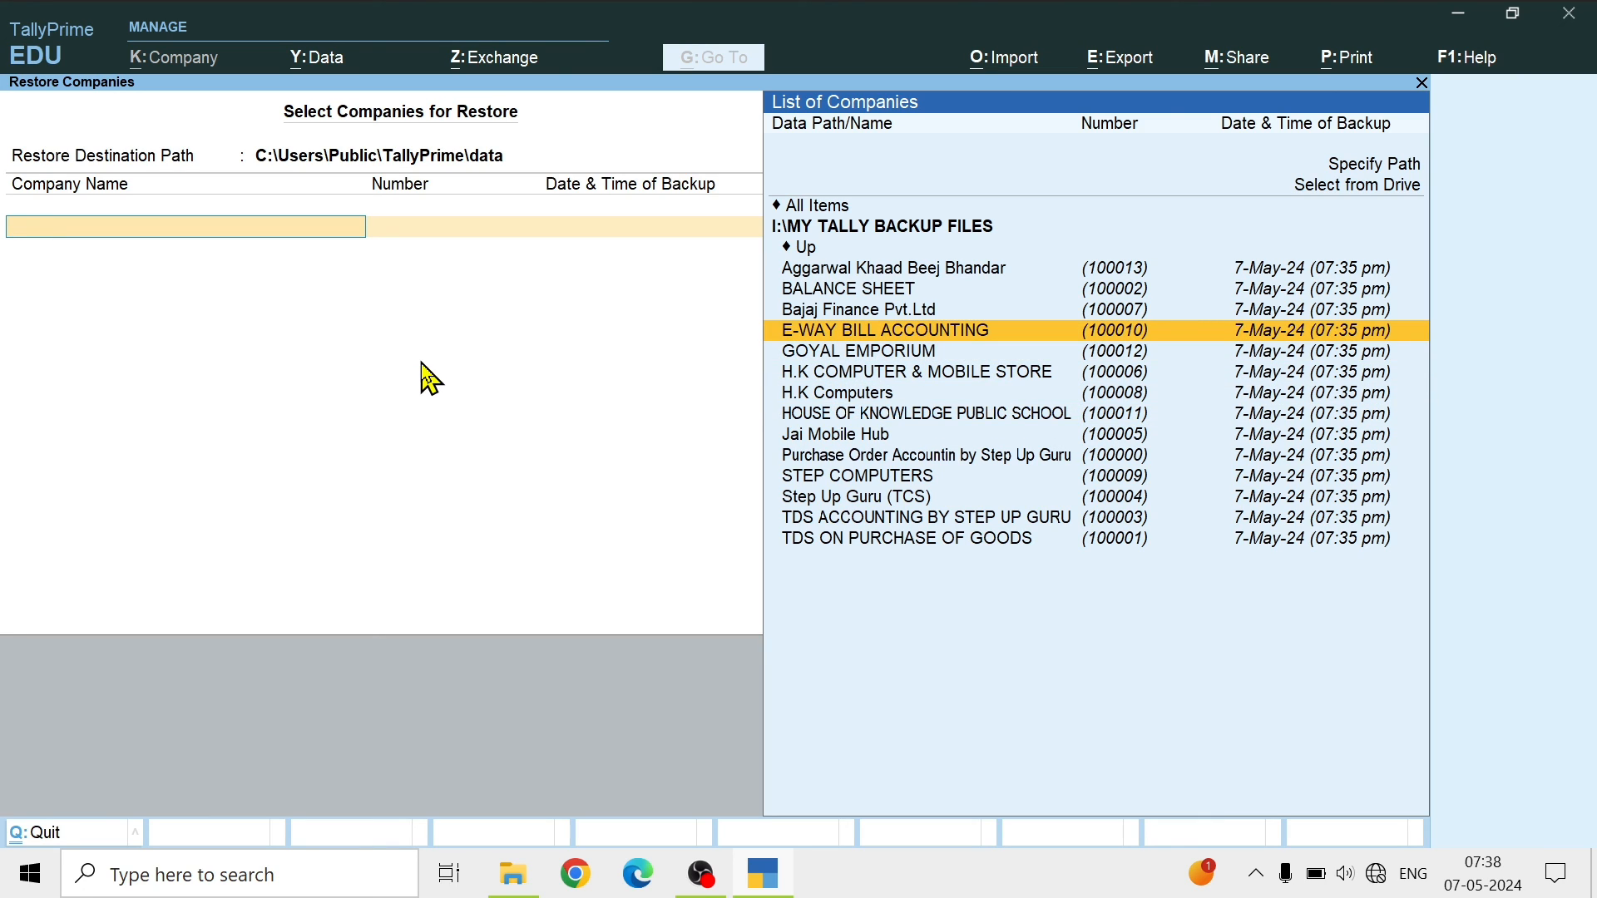
key(Return)
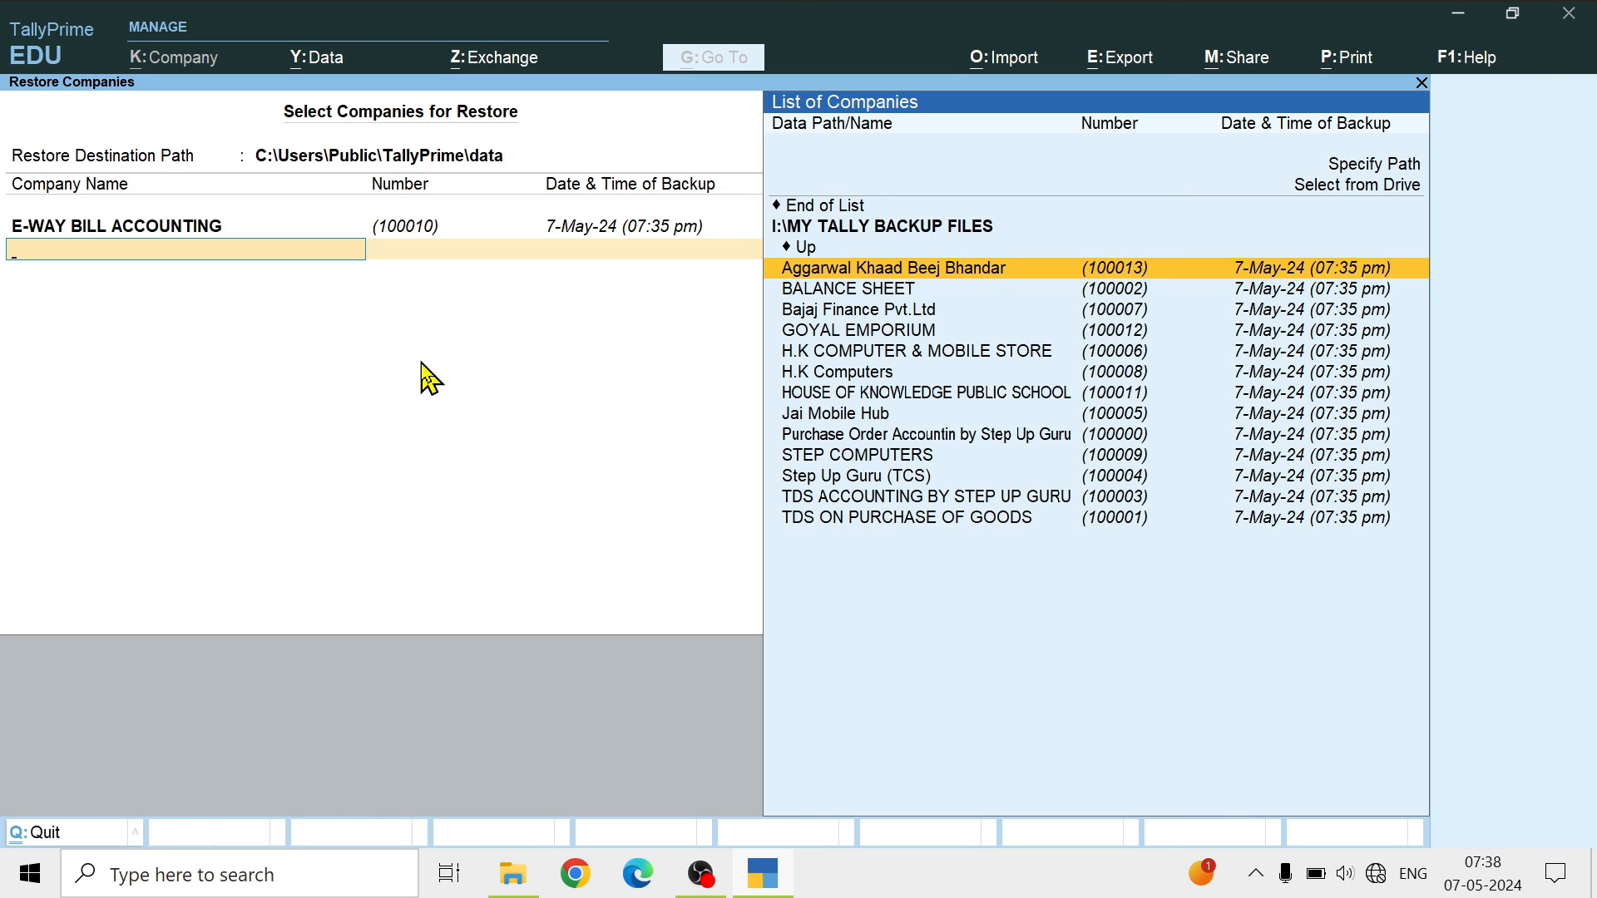
Step: End the selection, run the restore of E-WAY BILL ACCOUNTING and reload the list of companies
key(Up)
key(Up)
key(Return)
key(Return)
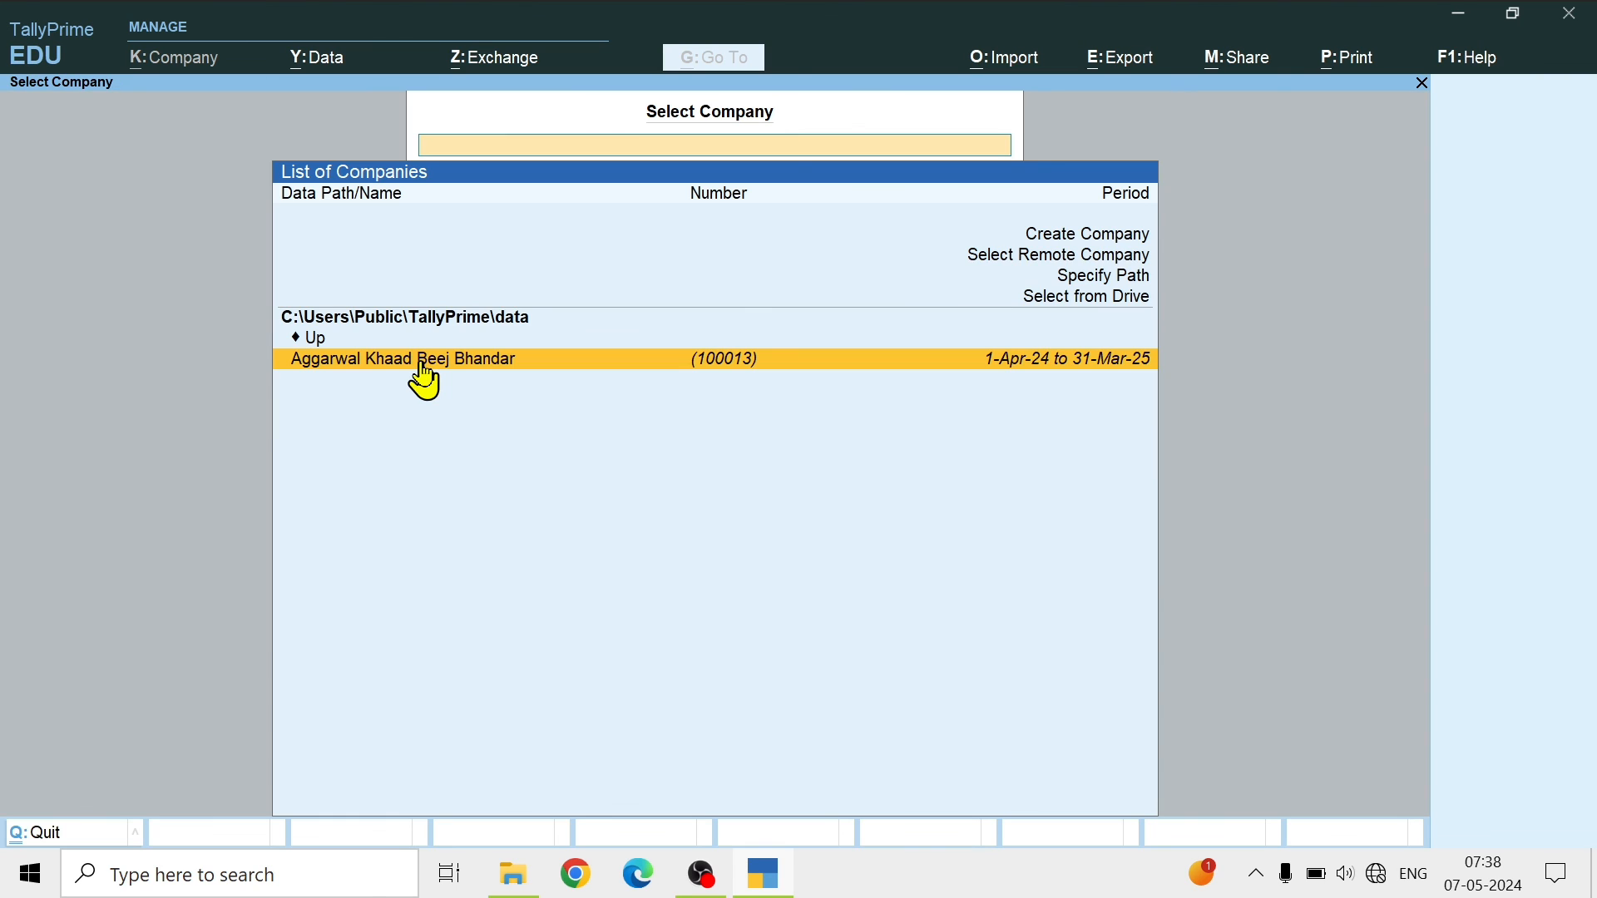
key(Escape)
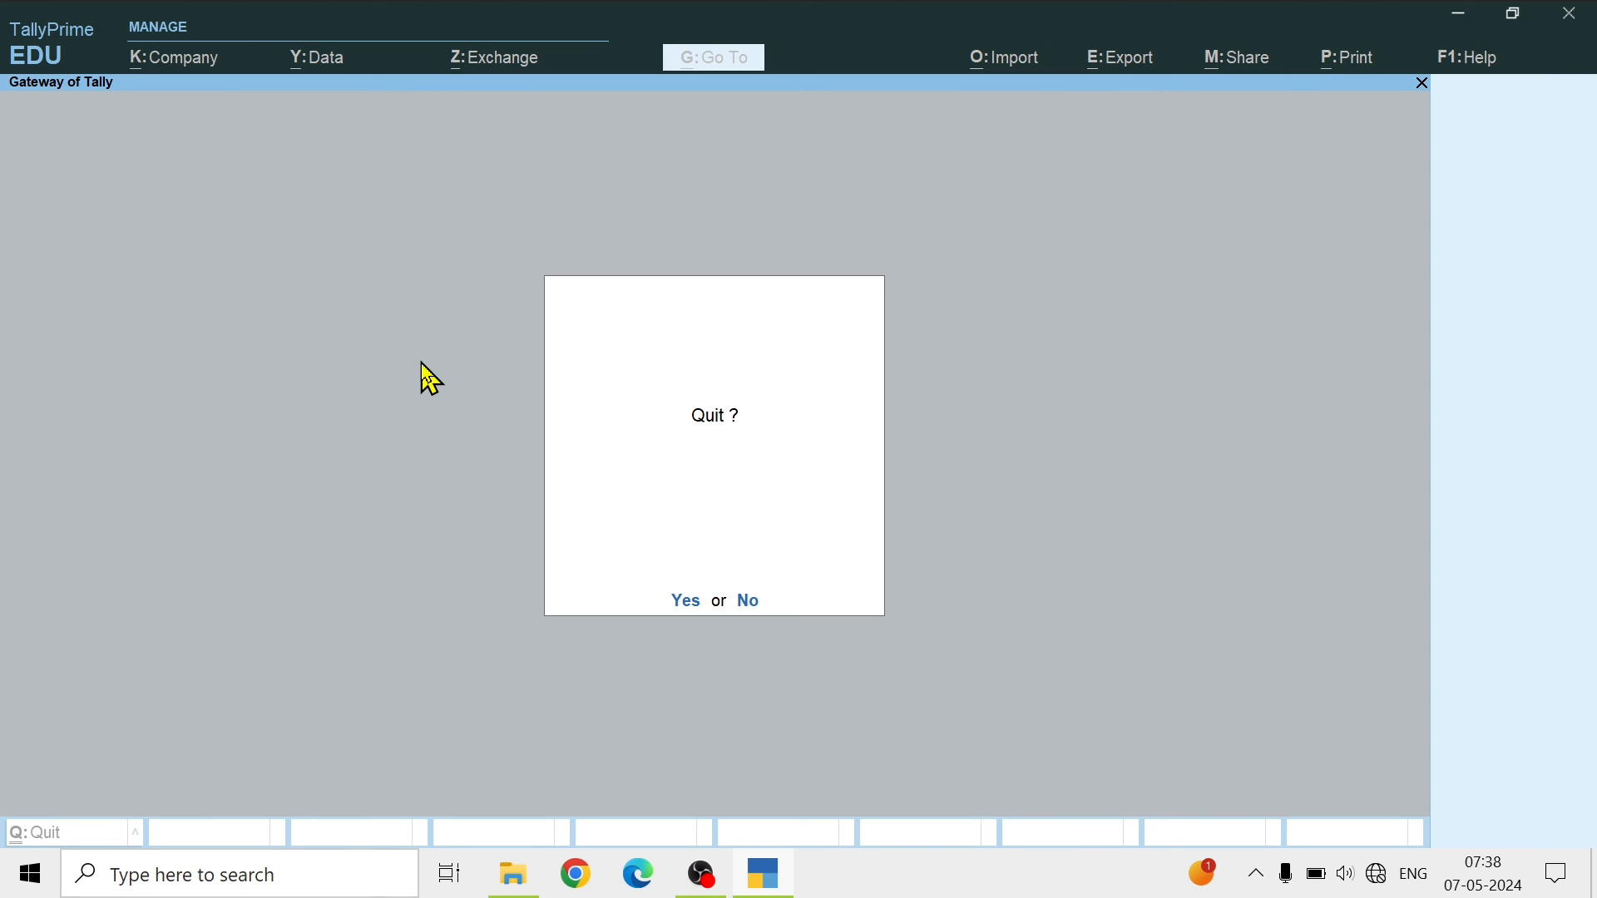
key(Escape)
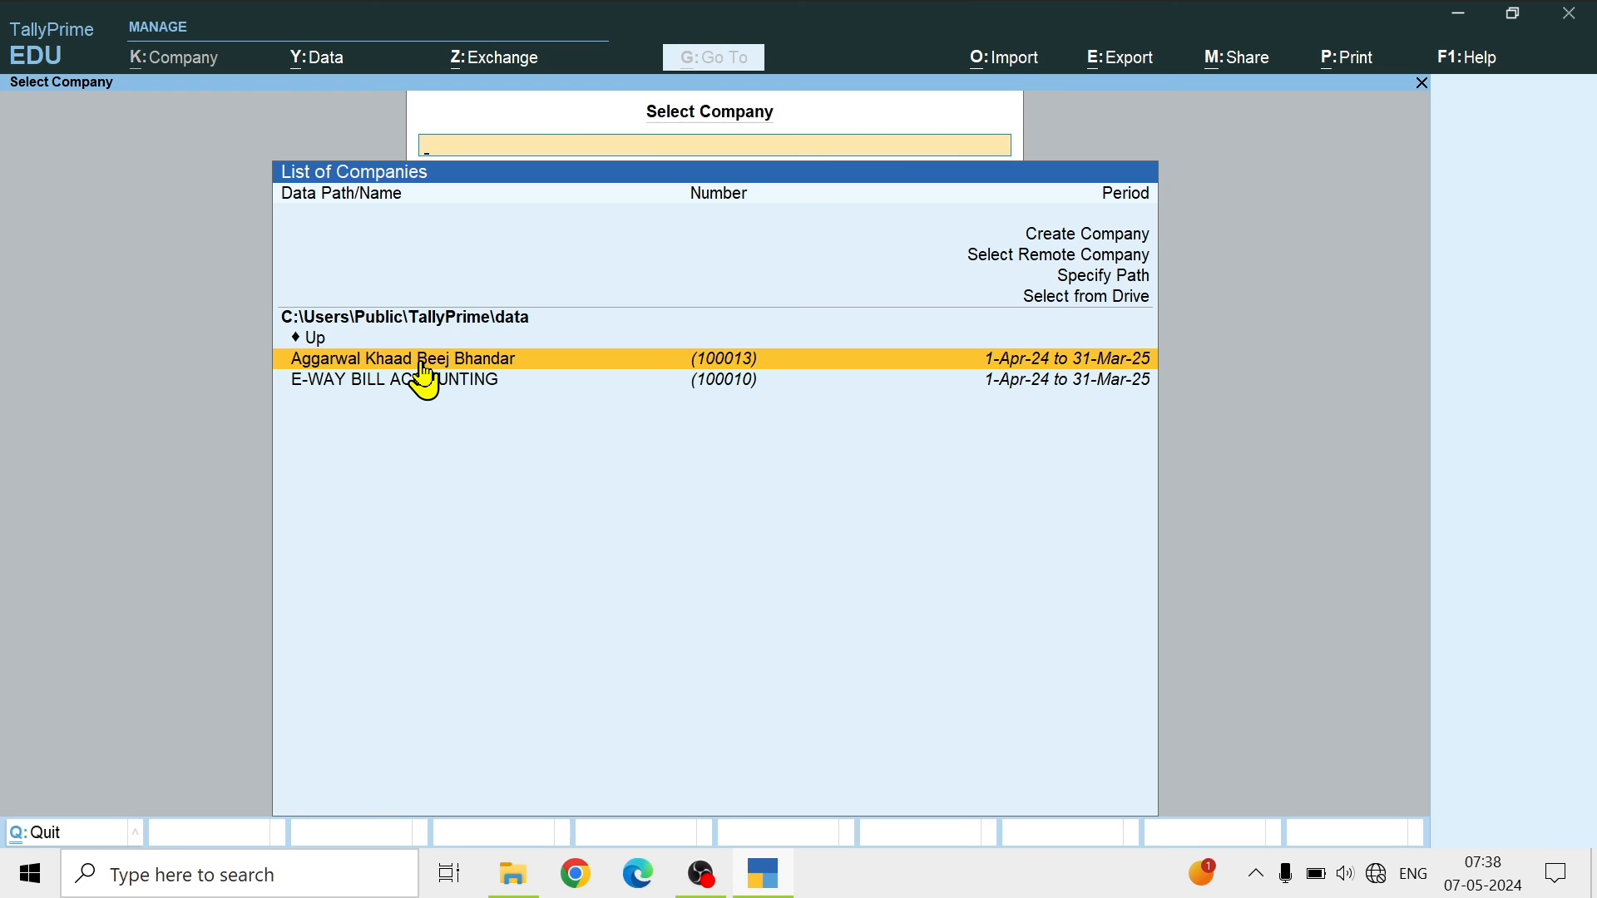